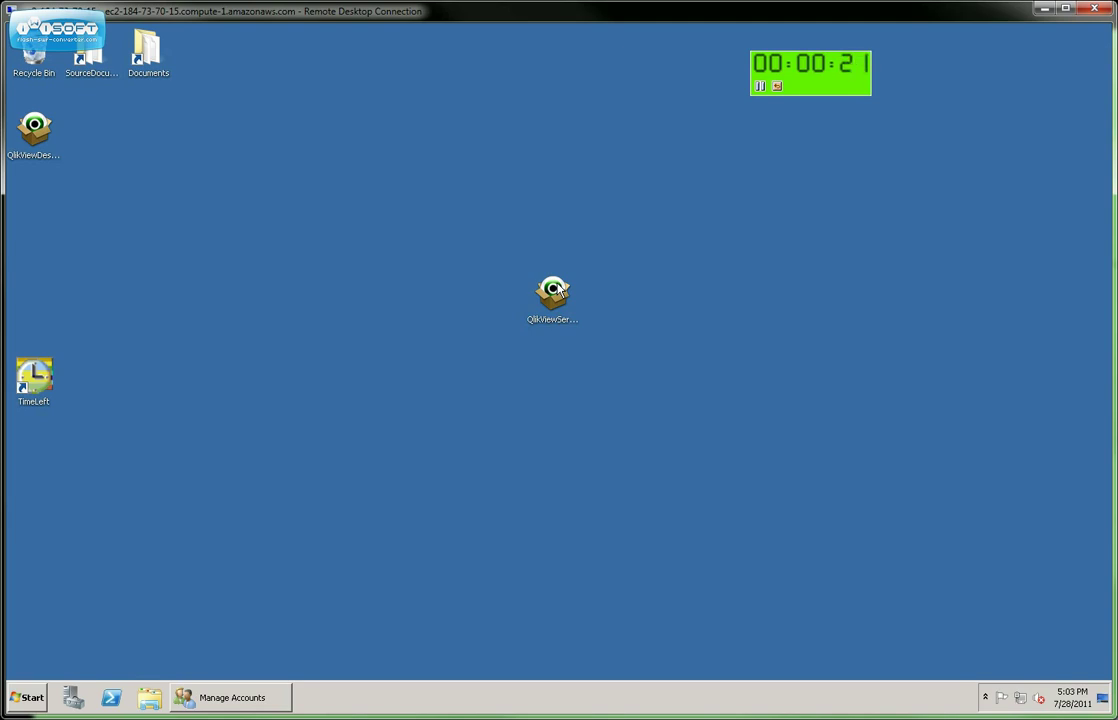
Launch the QlikViewServer_x64Setup installer and pick Canada on the Select Region page.
click(241, 709)
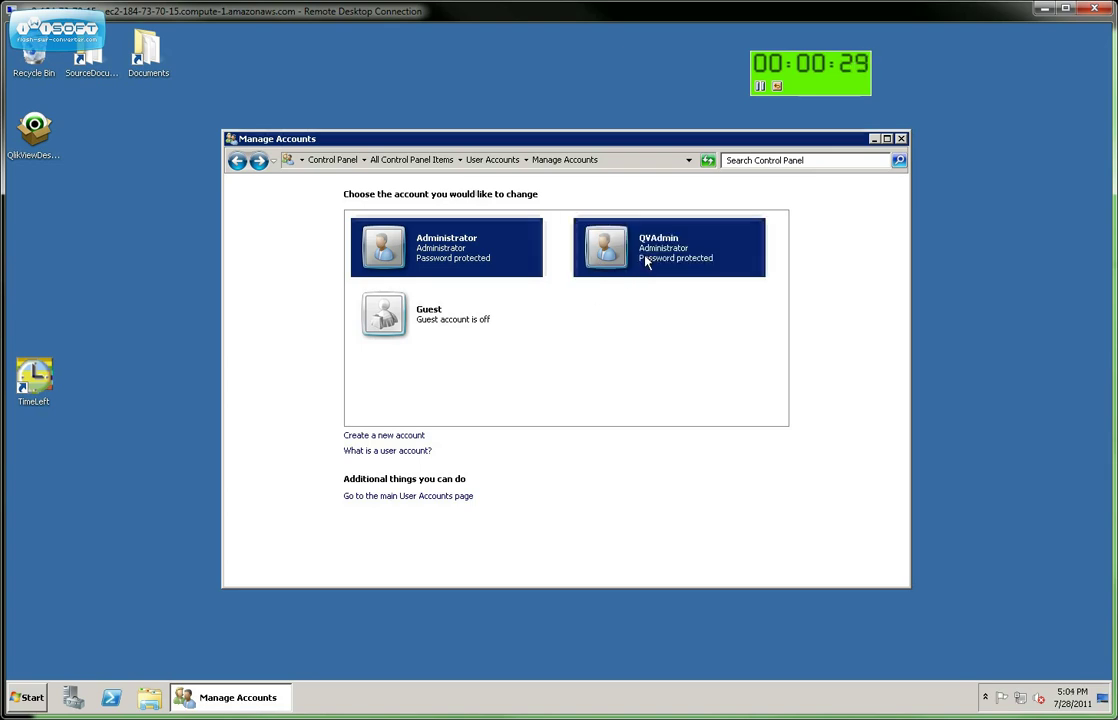
click(873, 139)
click(552, 291)
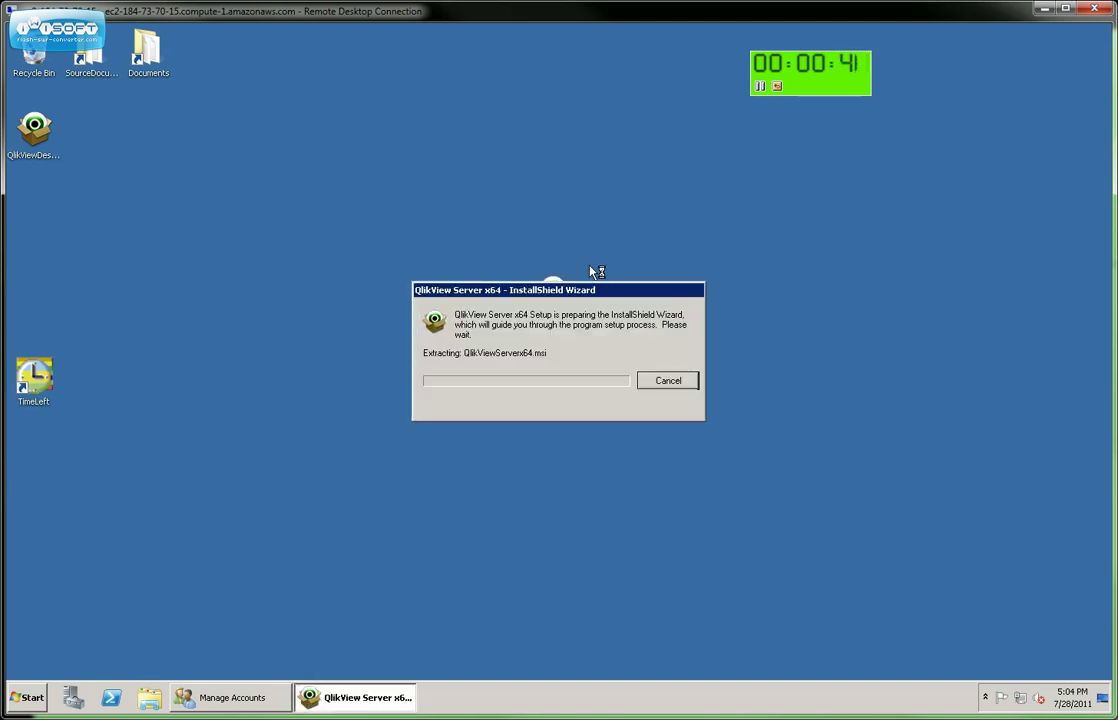
click(760, 88)
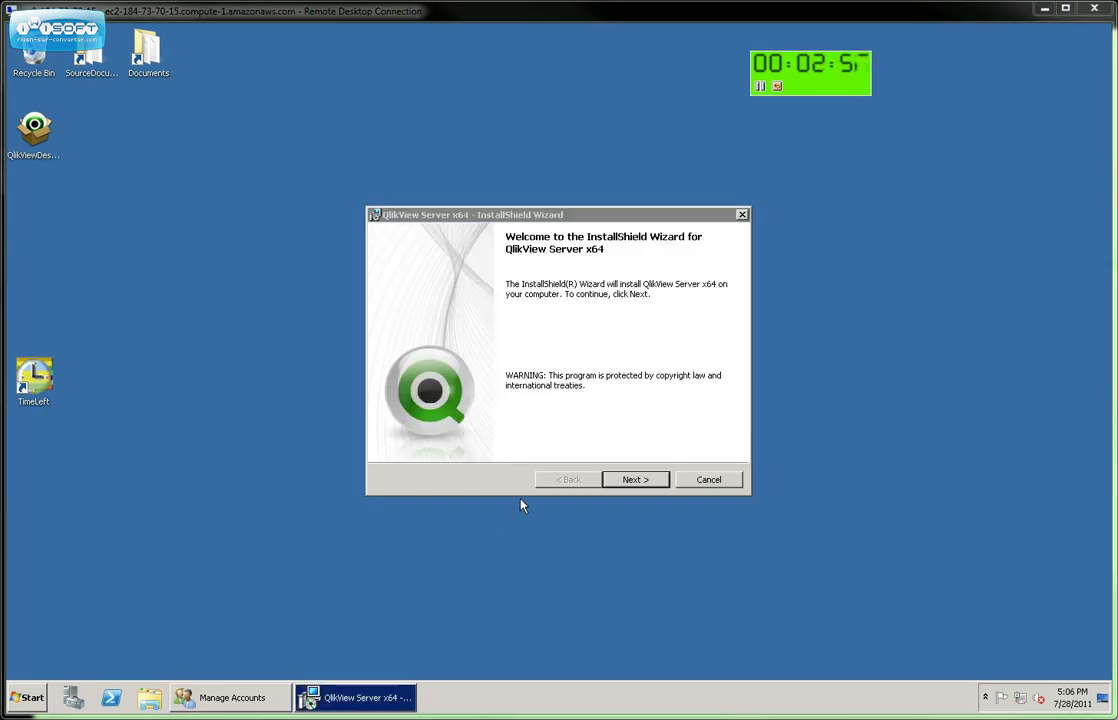
click(645, 481)
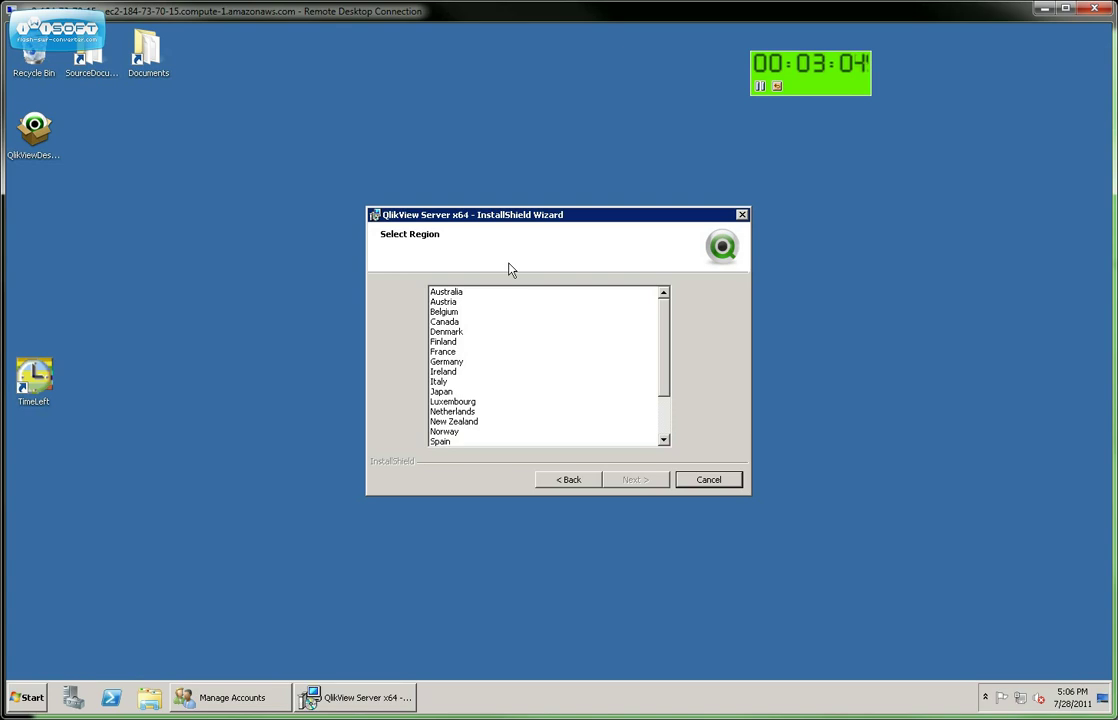
click(453, 324)
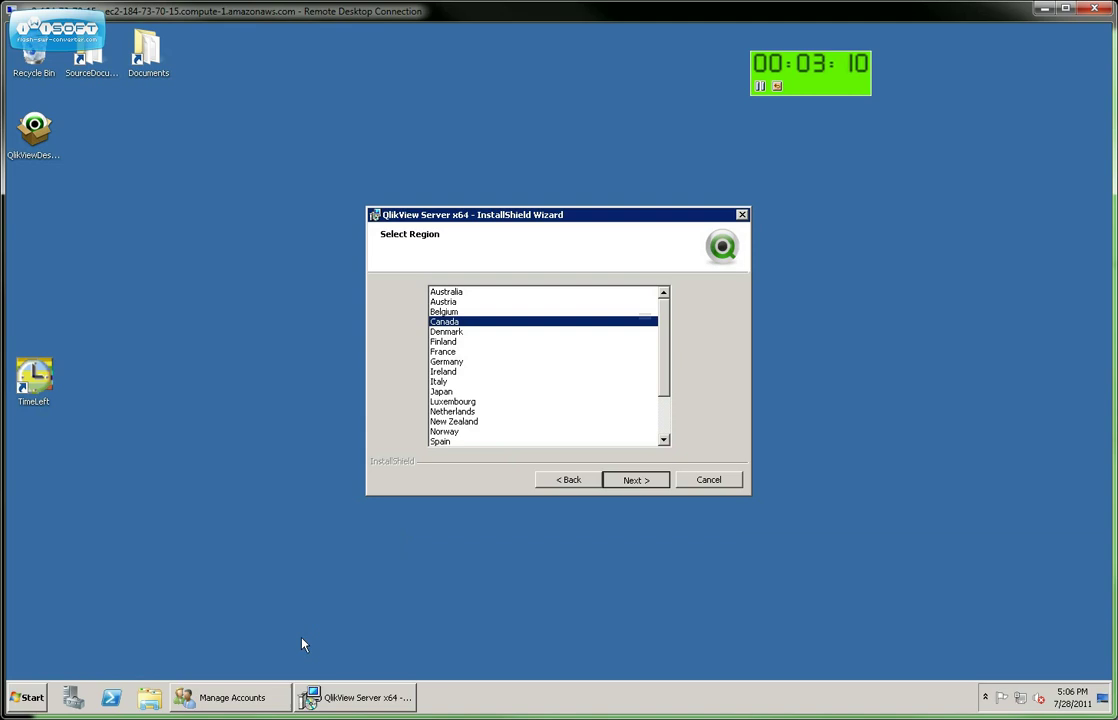
Accept the QlikView Server licence agreement.
key(Return)
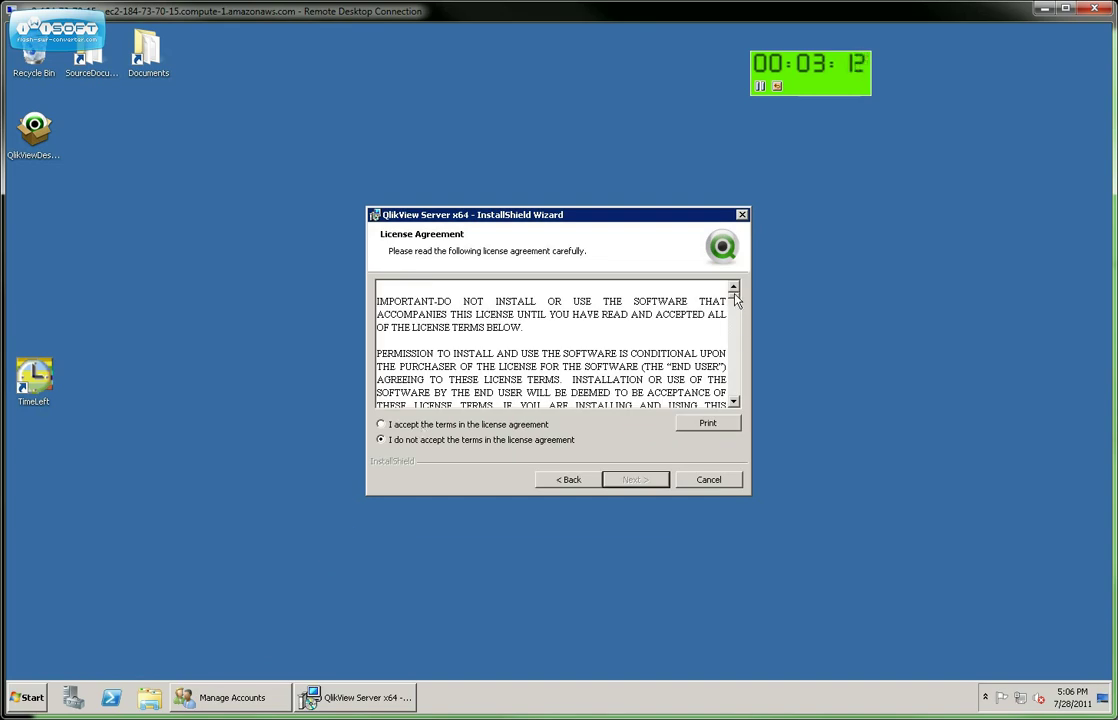
drag(733, 292, 731, 420)
click(465, 425)
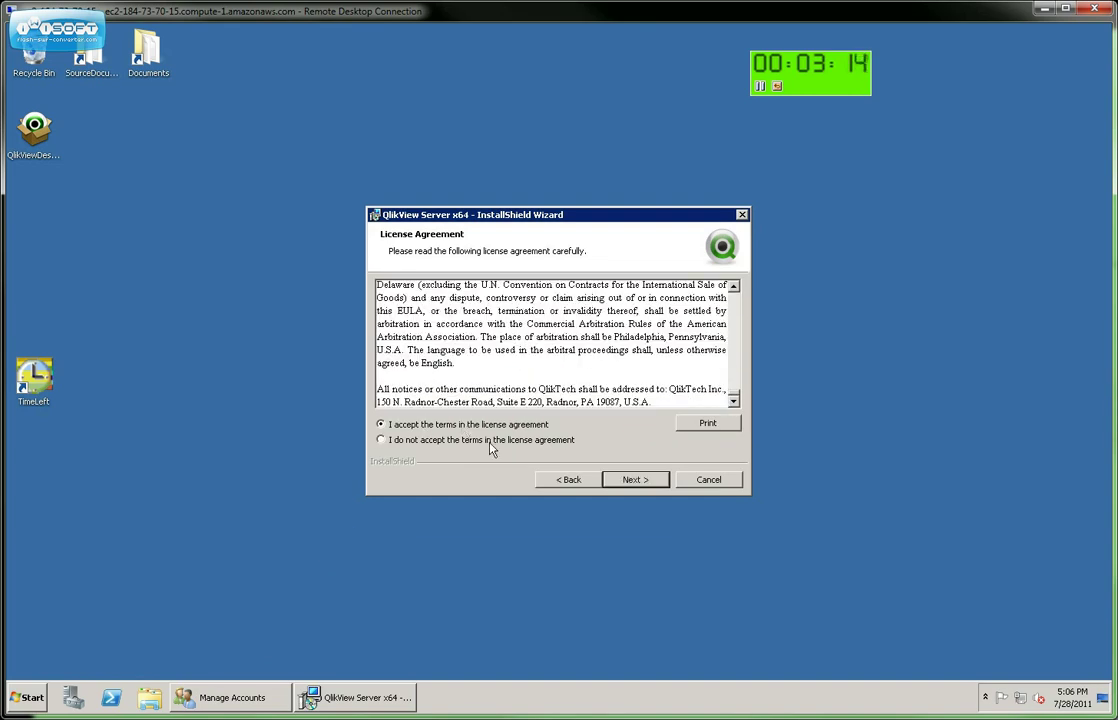
click(650, 480)
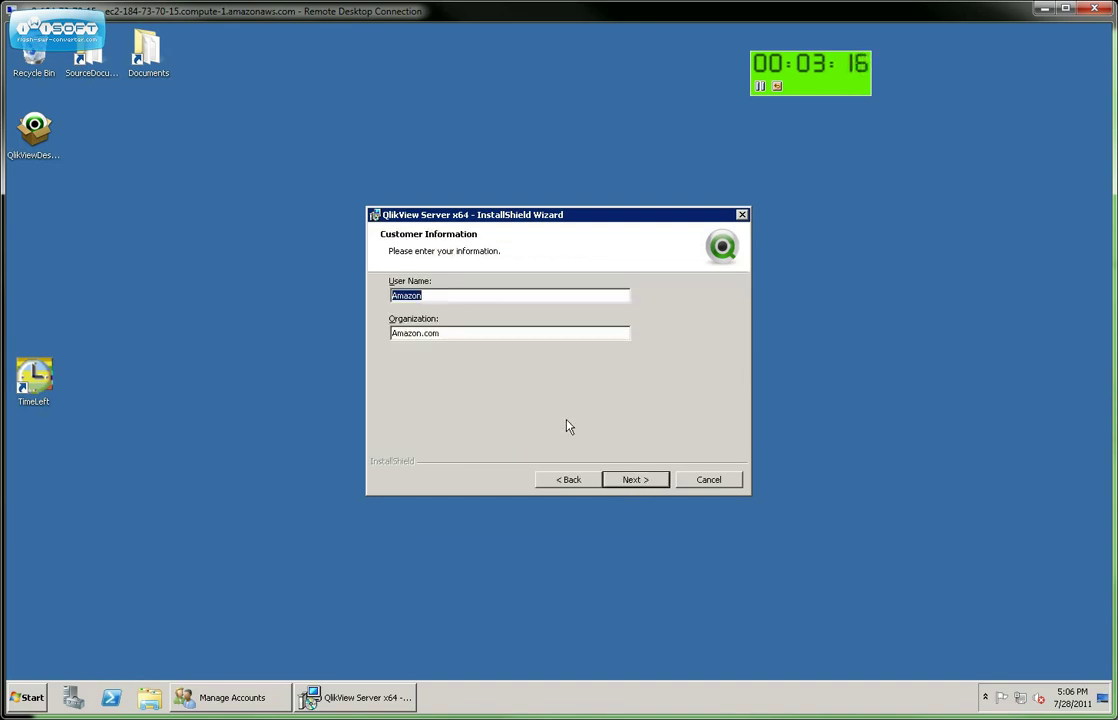
Enter user Demo and organization QlikTech, keeping the default C:\Program Files\QlikView\ folder.
text(Demo)
key(Tab)
text(Ql)
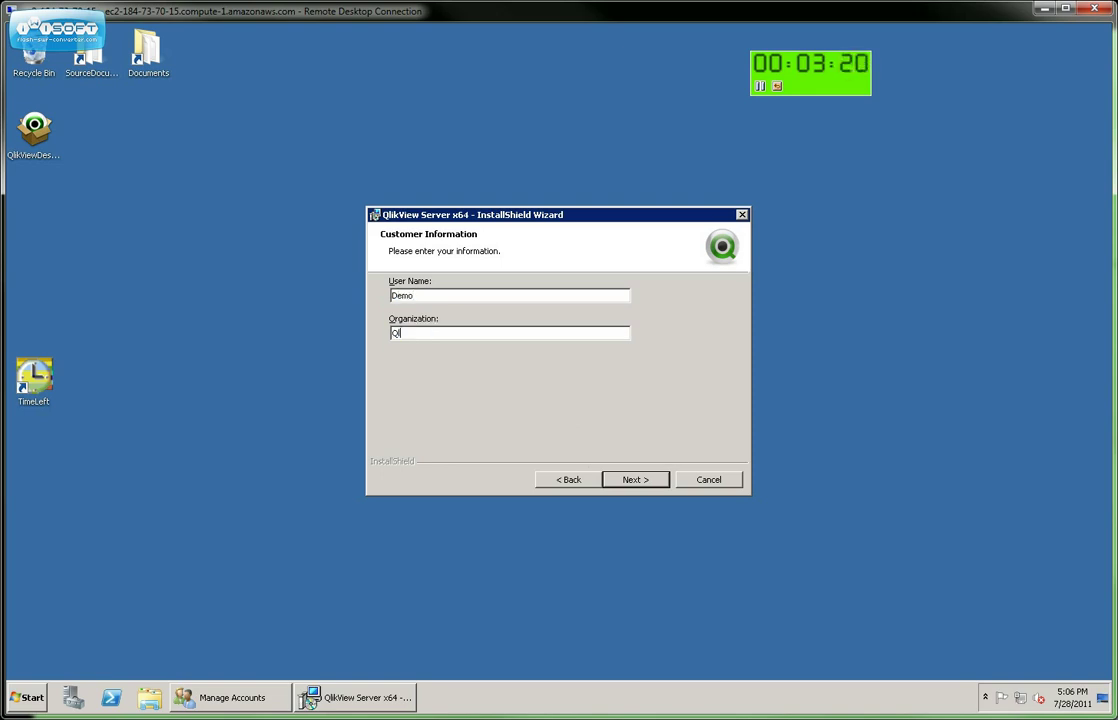
text(ikTech)
click(633, 482)
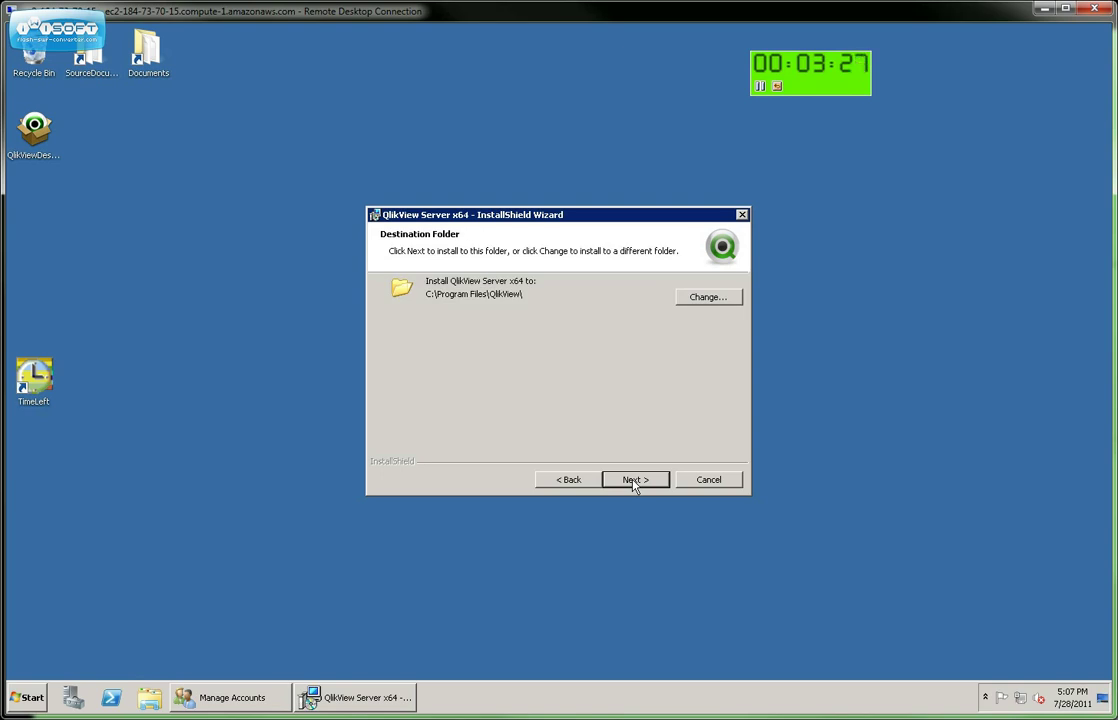
click(633, 482)
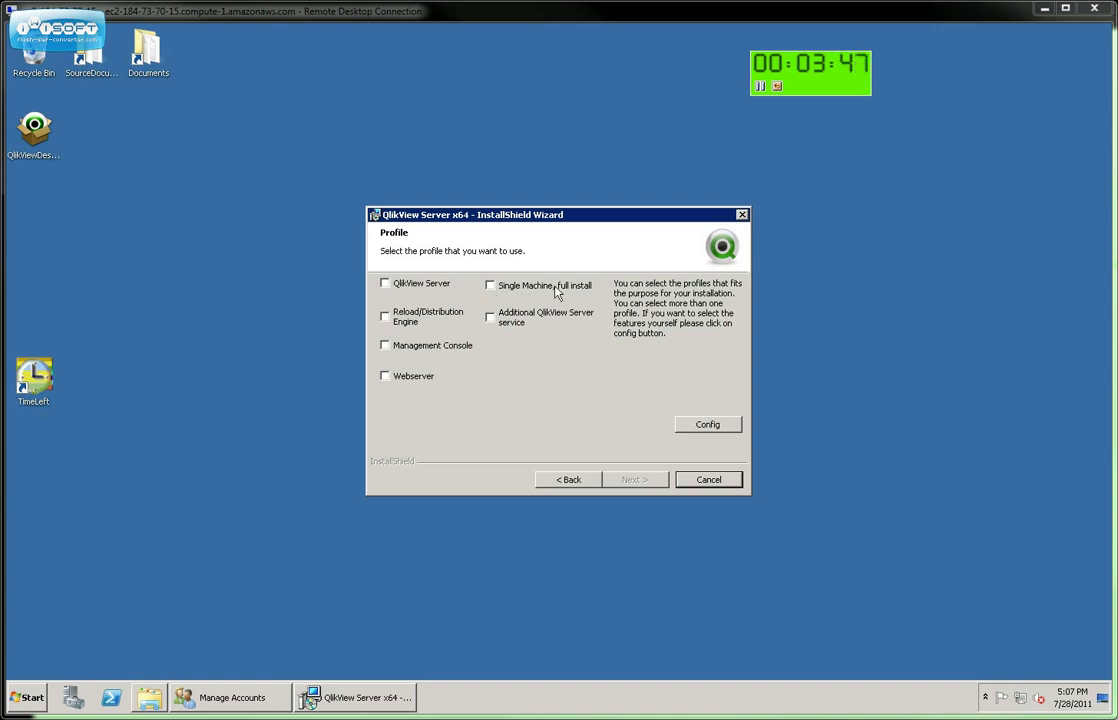
Select the 'Single Machine, full install' profile and continue to Logon Information.
click(490, 288)
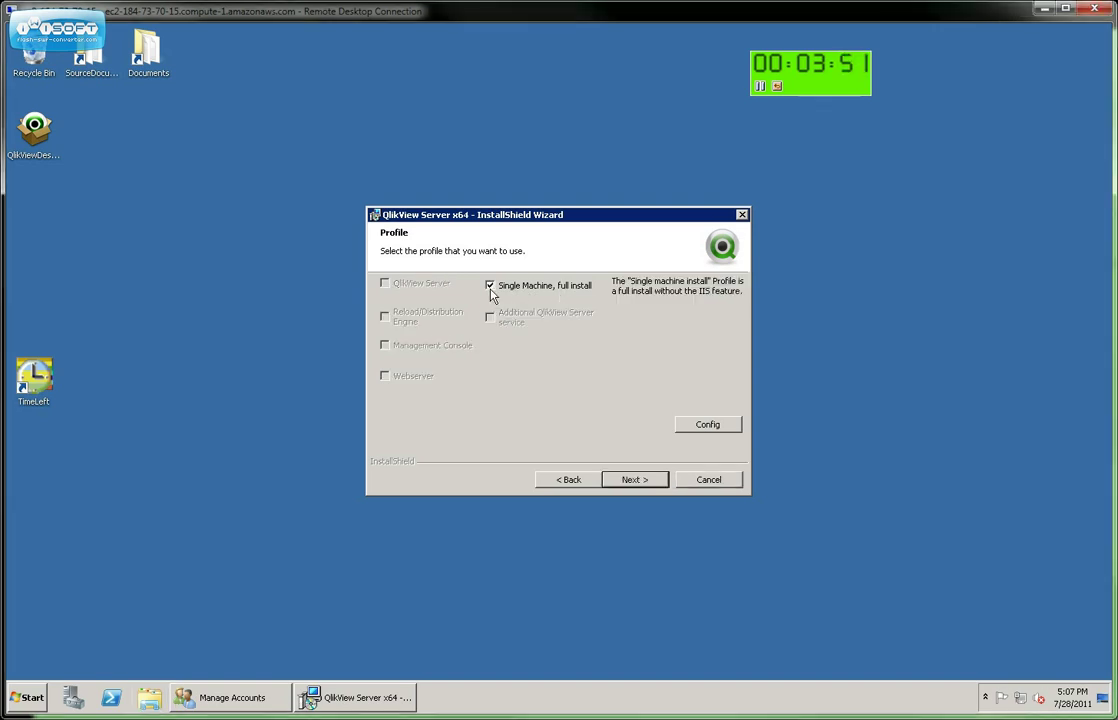
click(633, 480)
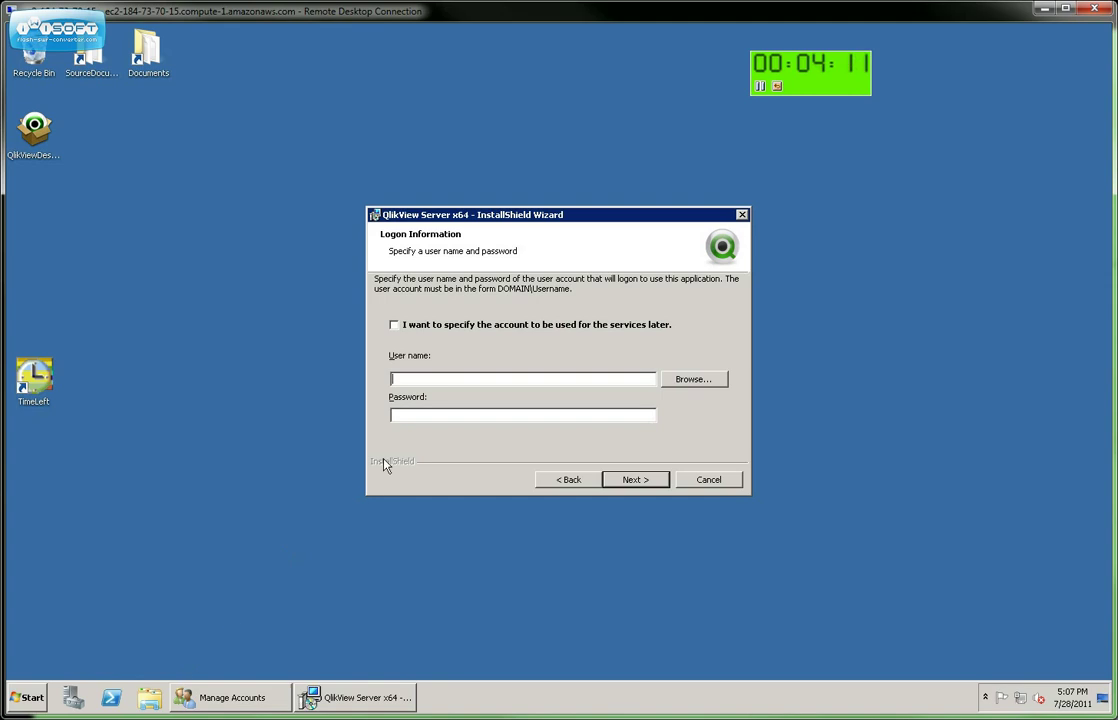
Browse for the service account and select local server IP-0A535D0A as the domain.
click(695, 381)
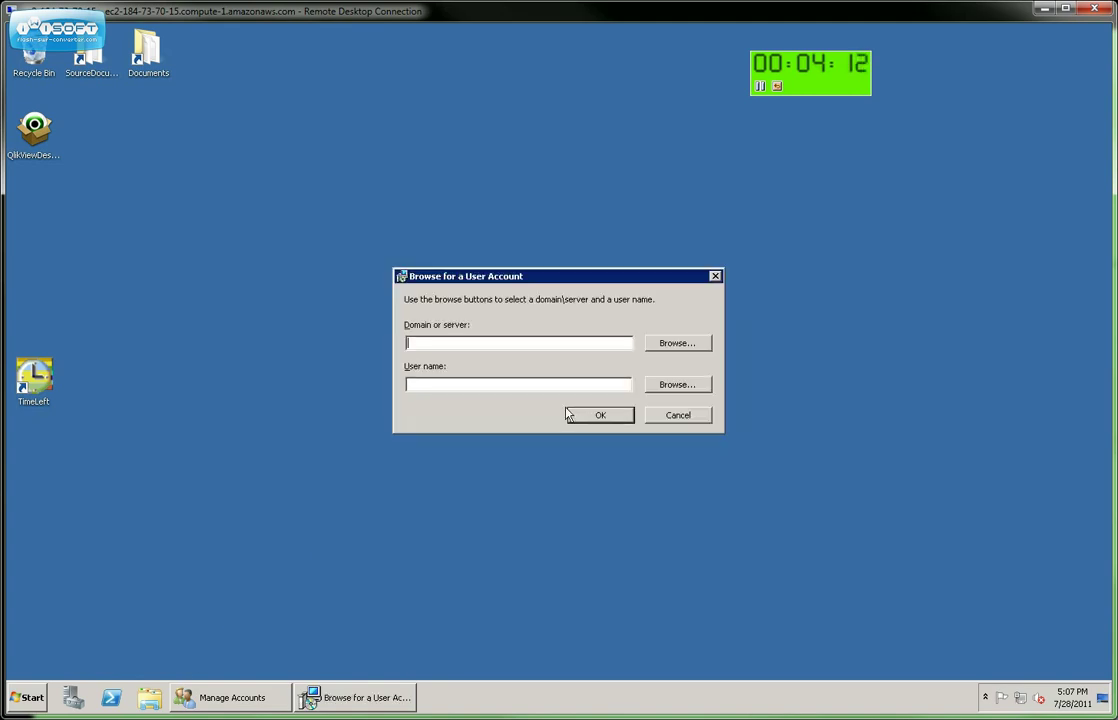
click(672, 344)
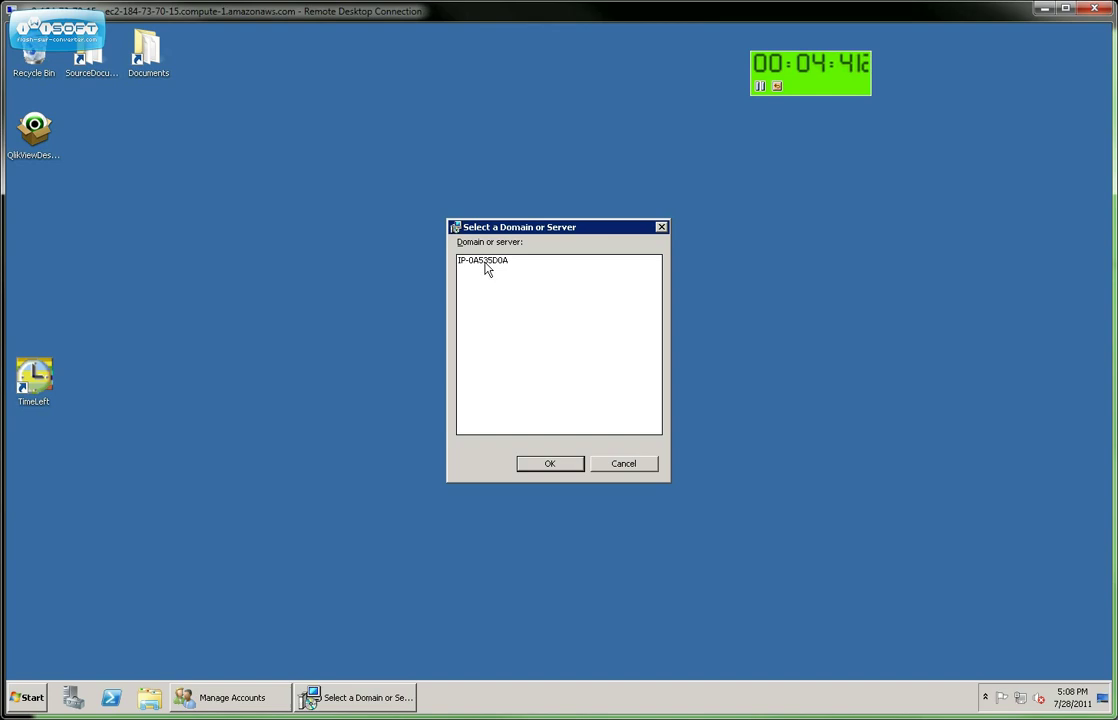
click(484, 261)
click(567, 463)
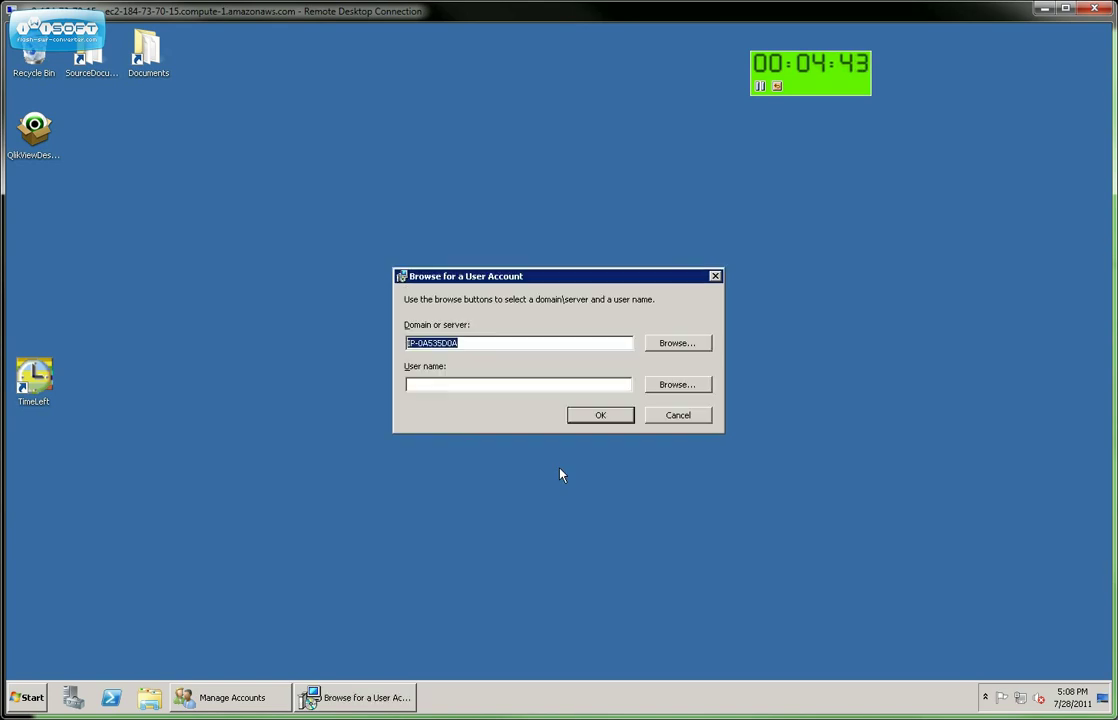
Choose the QlikView admin account as the service user and enter its password.
click(676, 385)
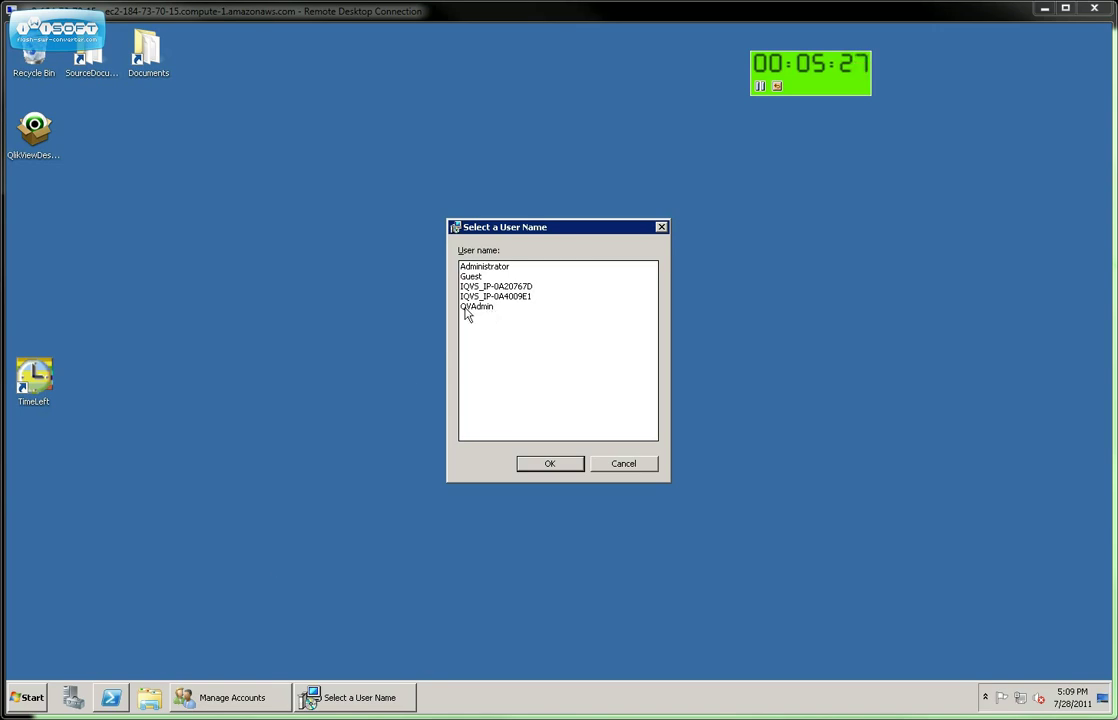
click(467, 308)
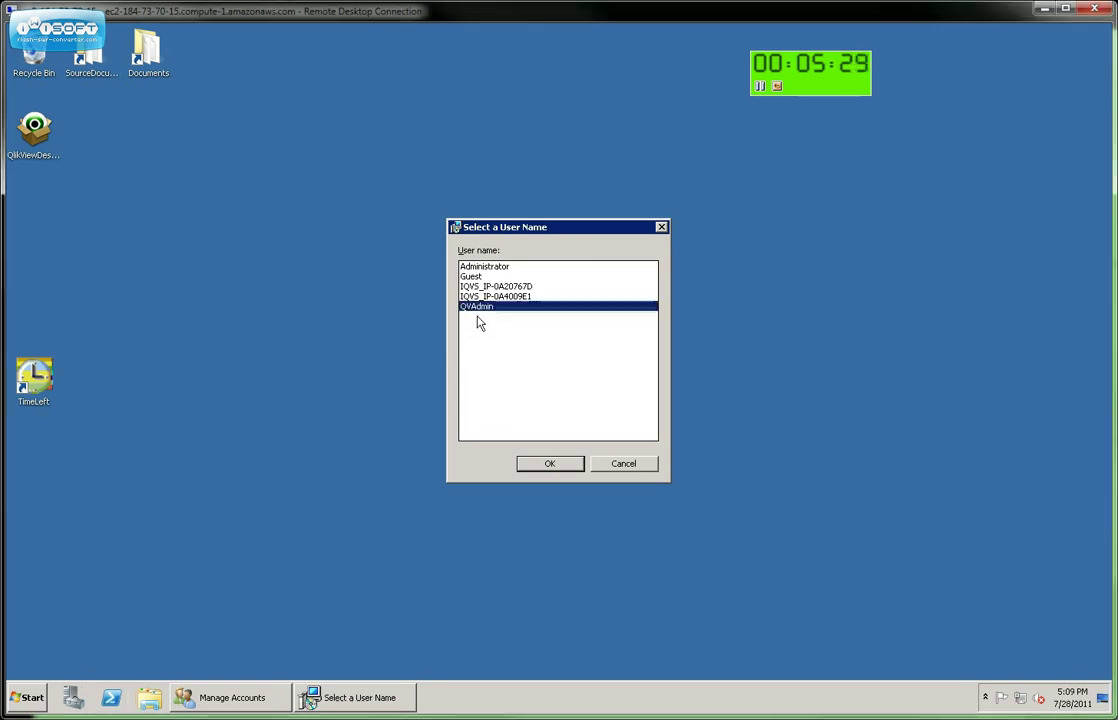
click(547, 464)
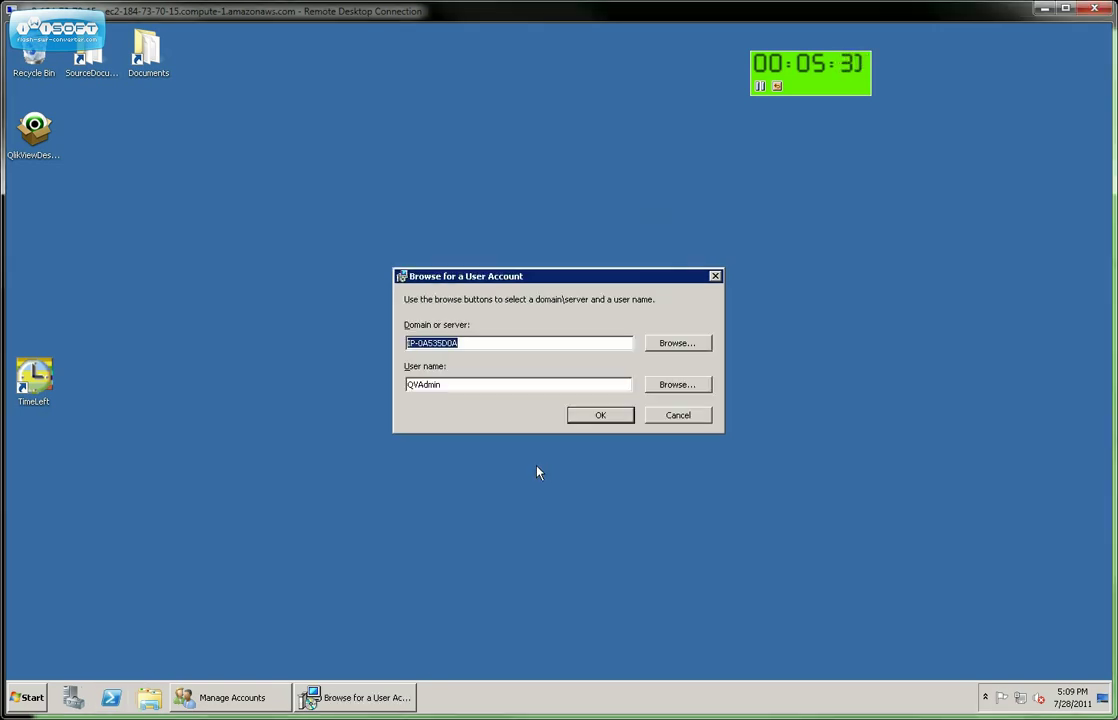
click(600, 416)
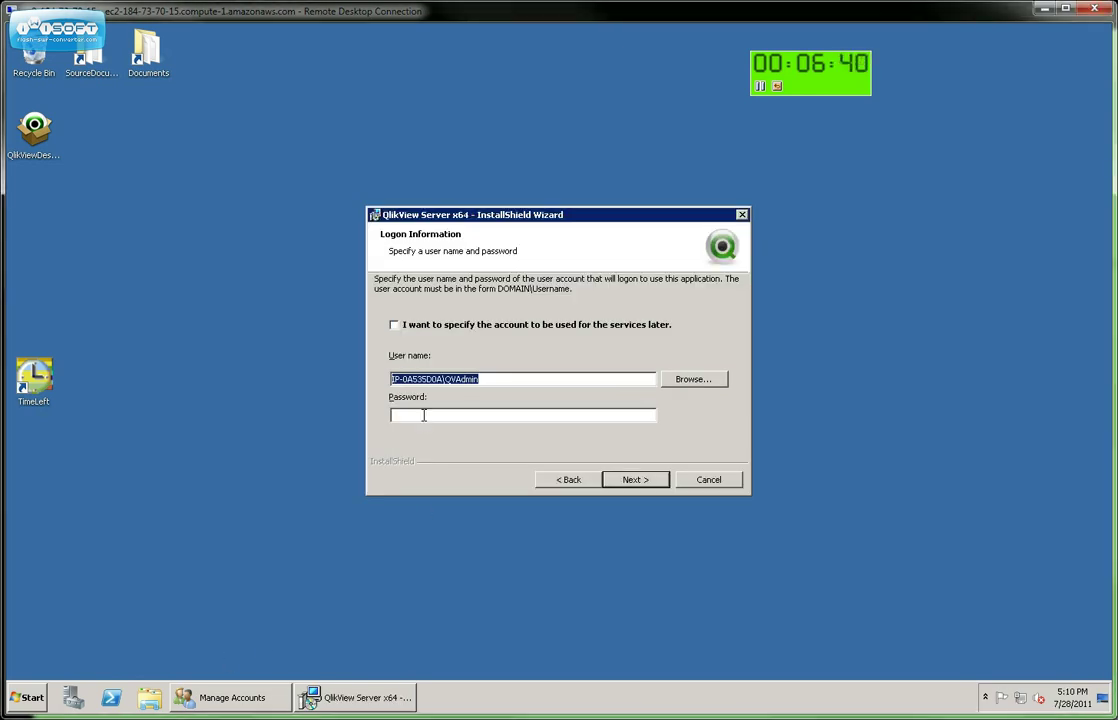
click(424, 415)
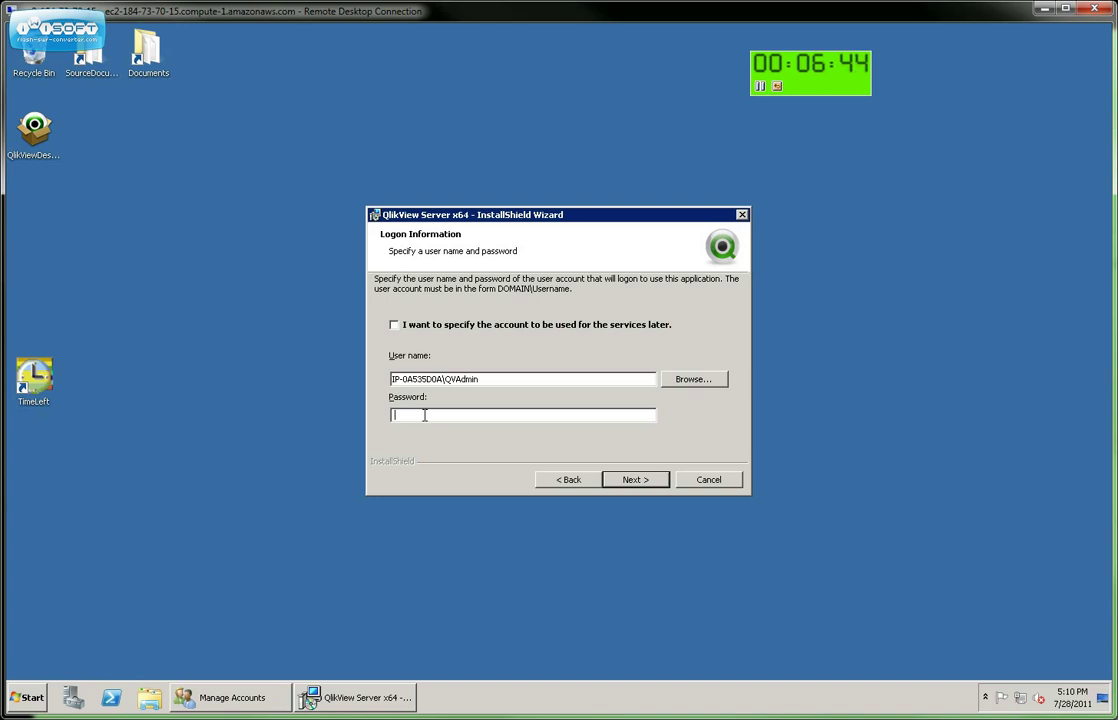
text(************)
Start the installation from the Ready to Install page and let it complete.
click(628, 480)
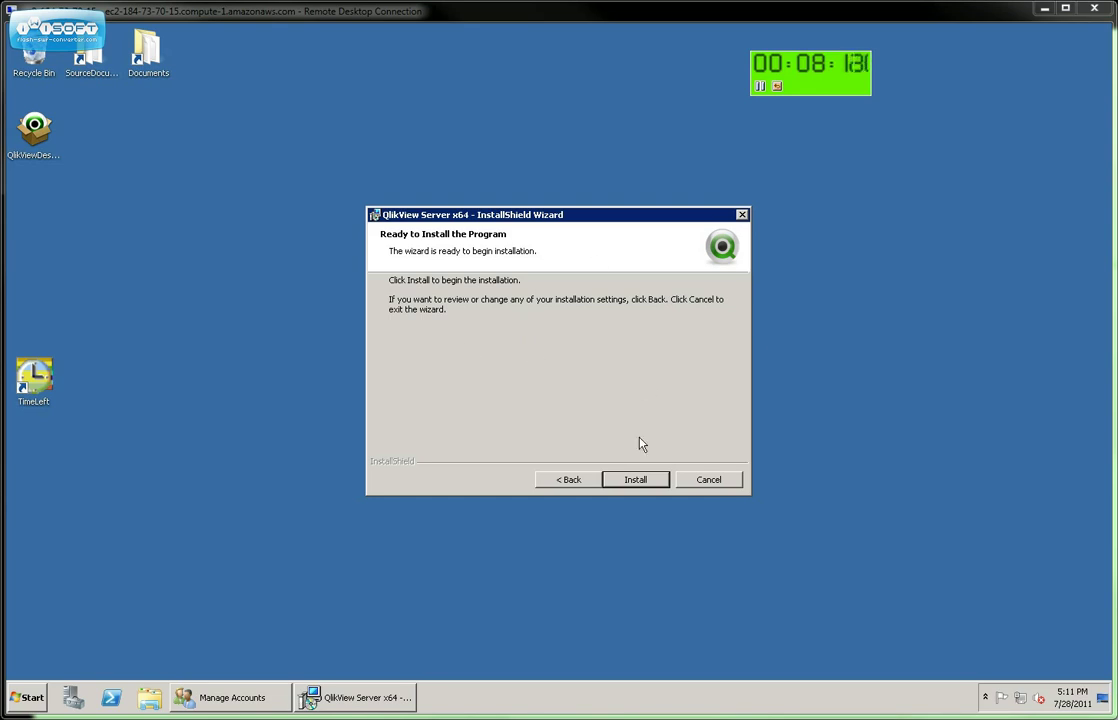
click(642, 481)
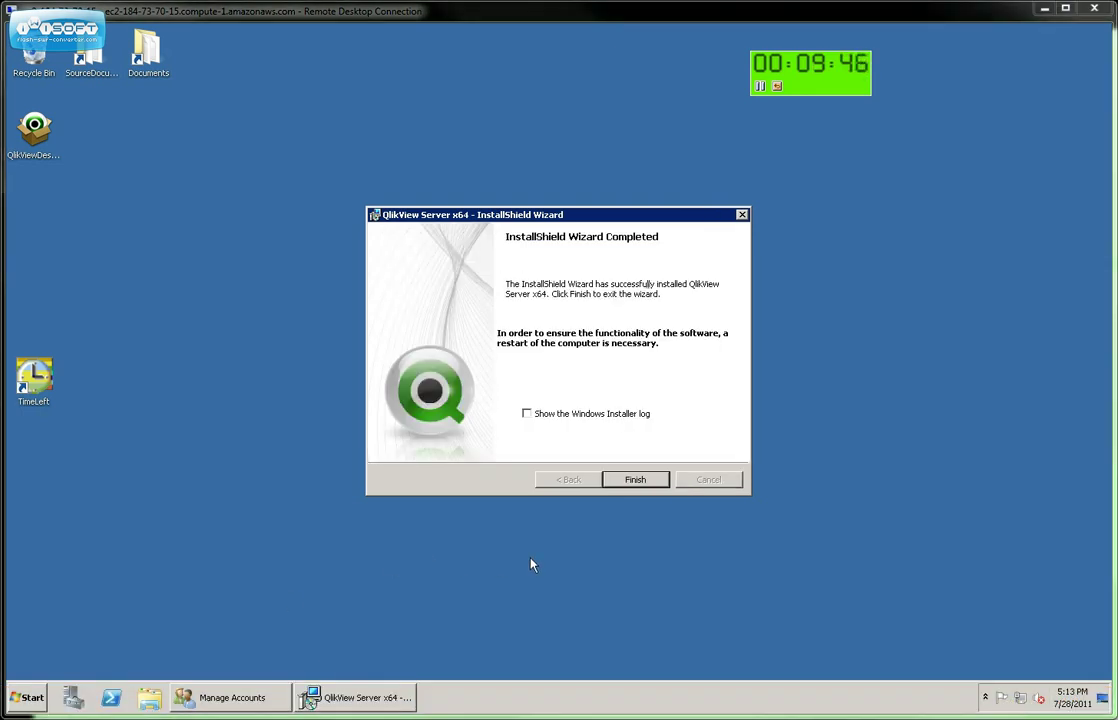
Close the installer and restart the server with reason Application: Maintenance (Planned).
click(642, 482)
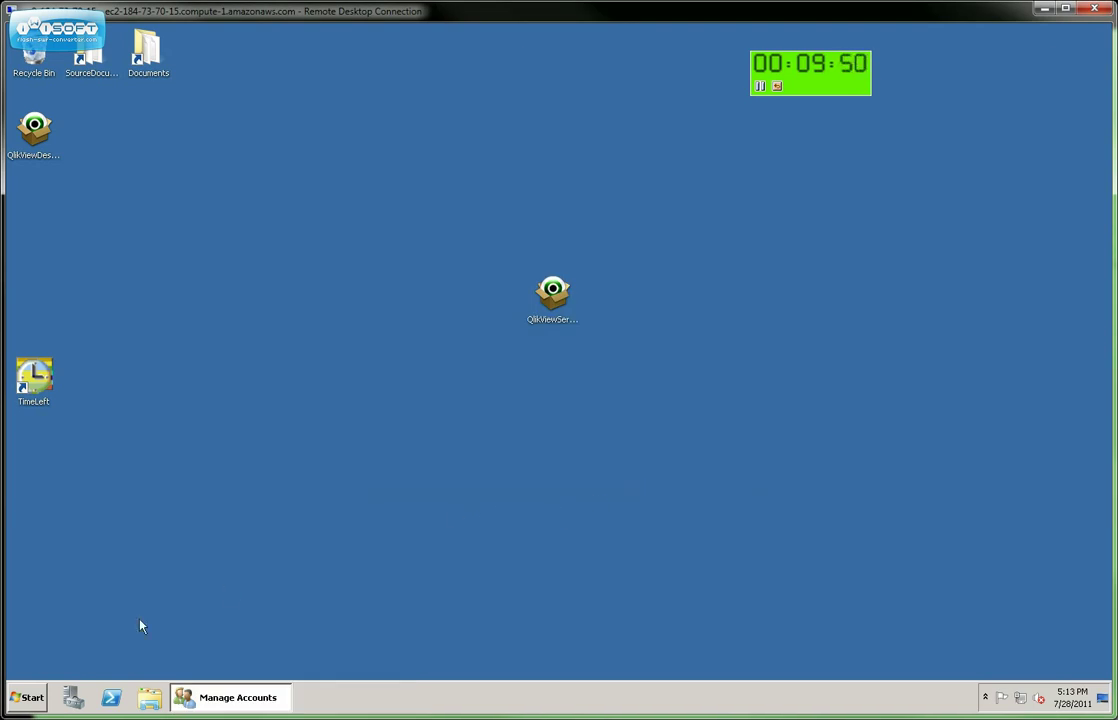
click(12, 700)
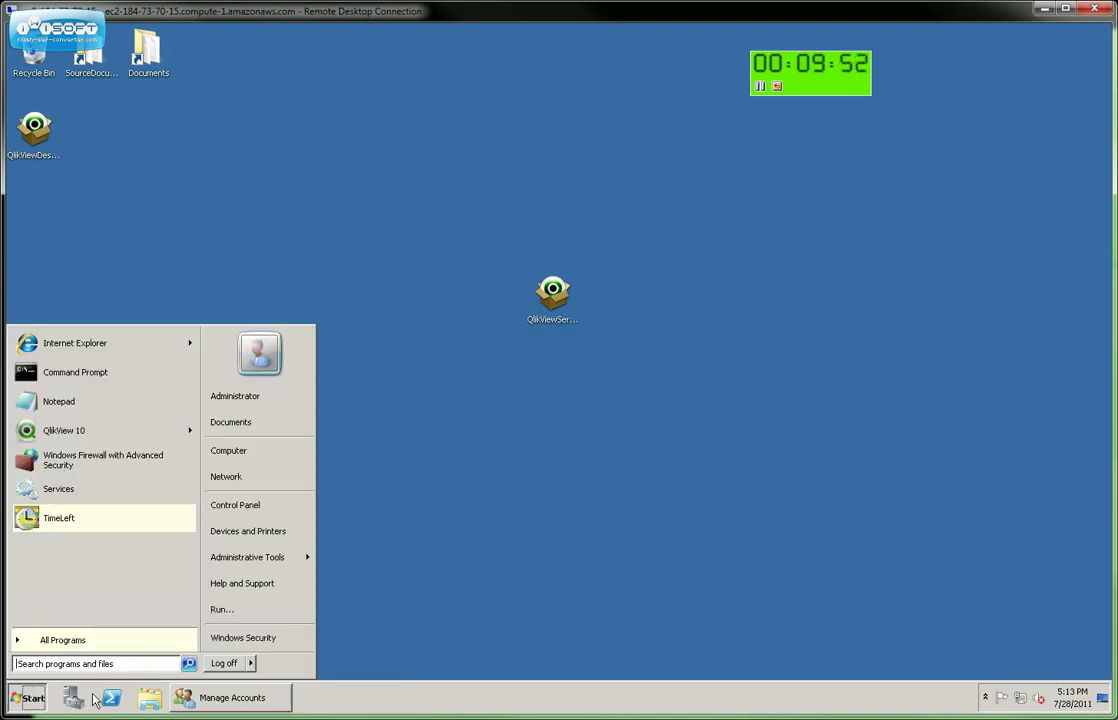
mouse_move(251, 664)
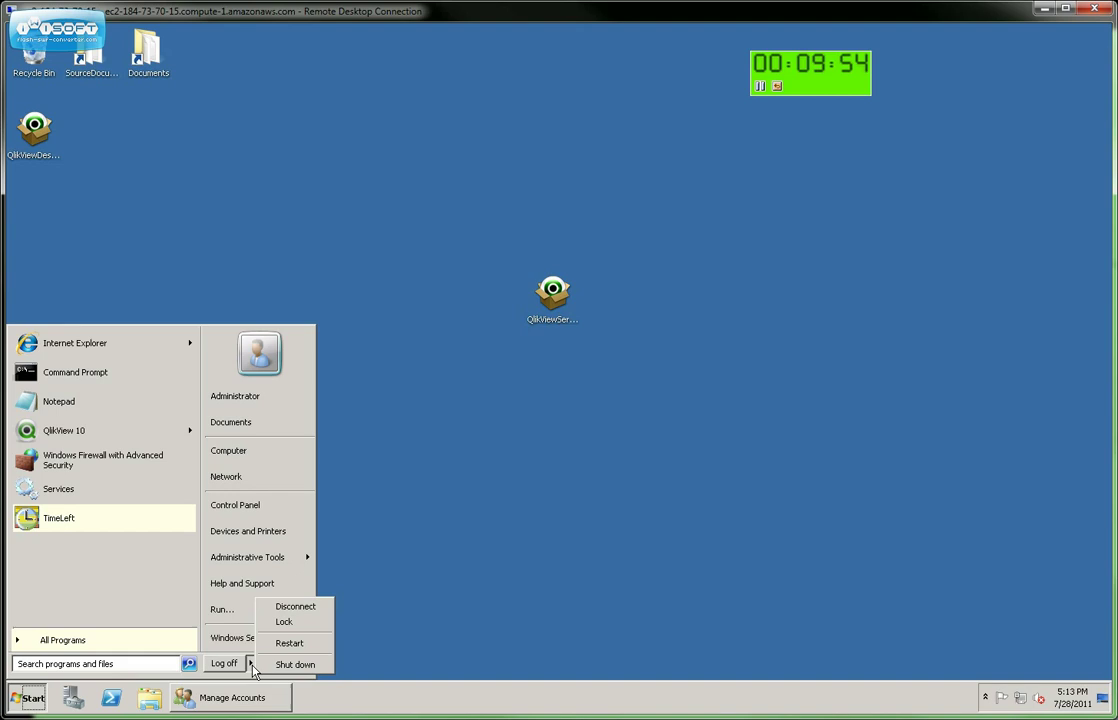
click(289, 643)
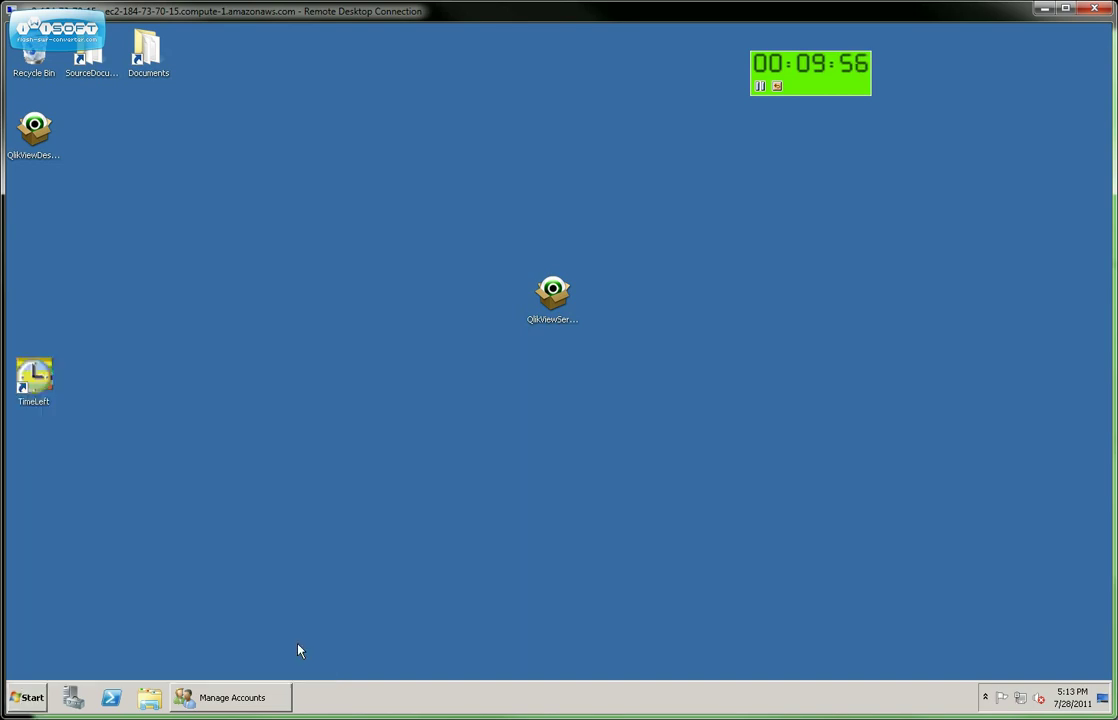
click(548, 261)
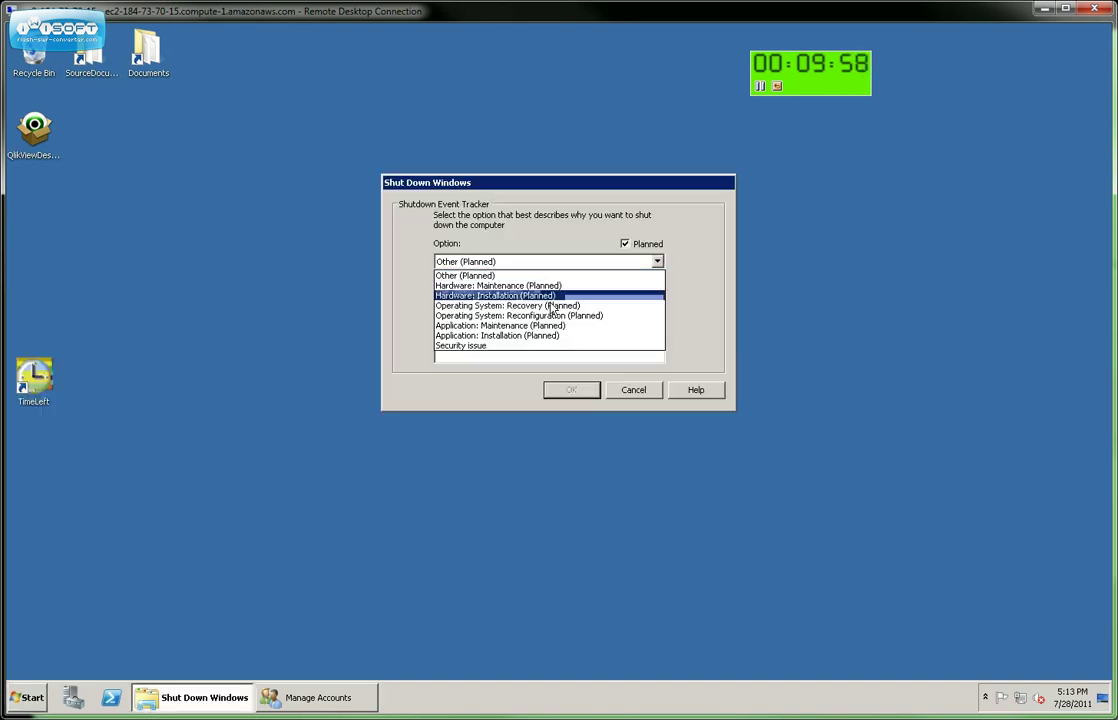
click(510, 325)
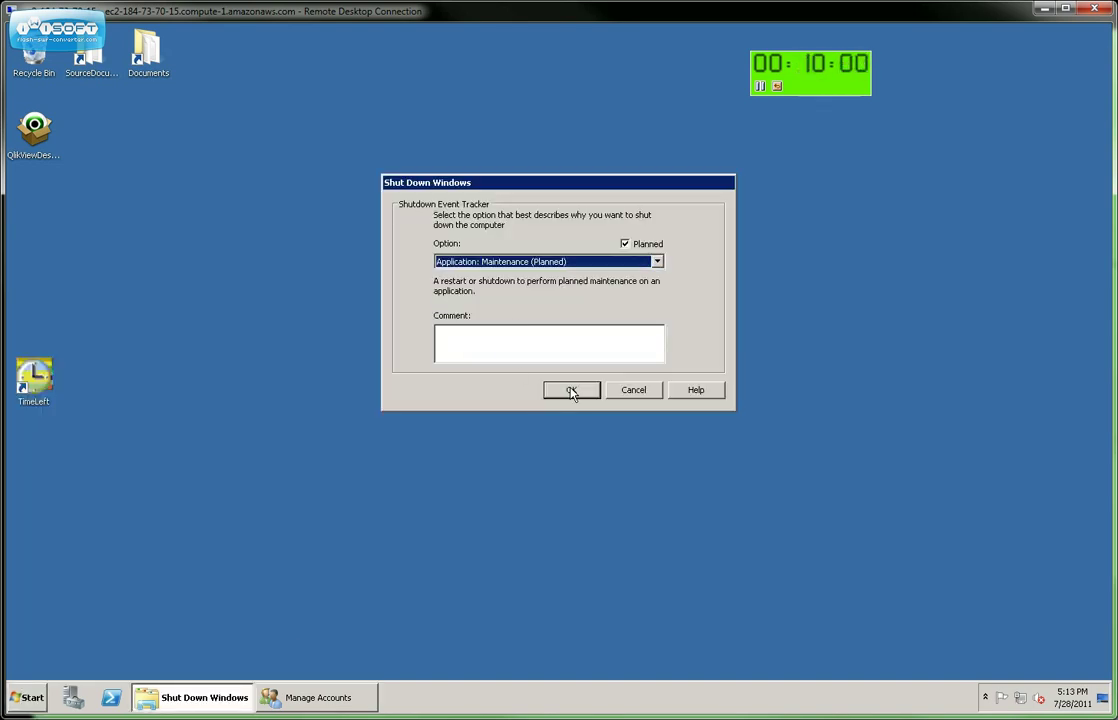
click(572, 391)
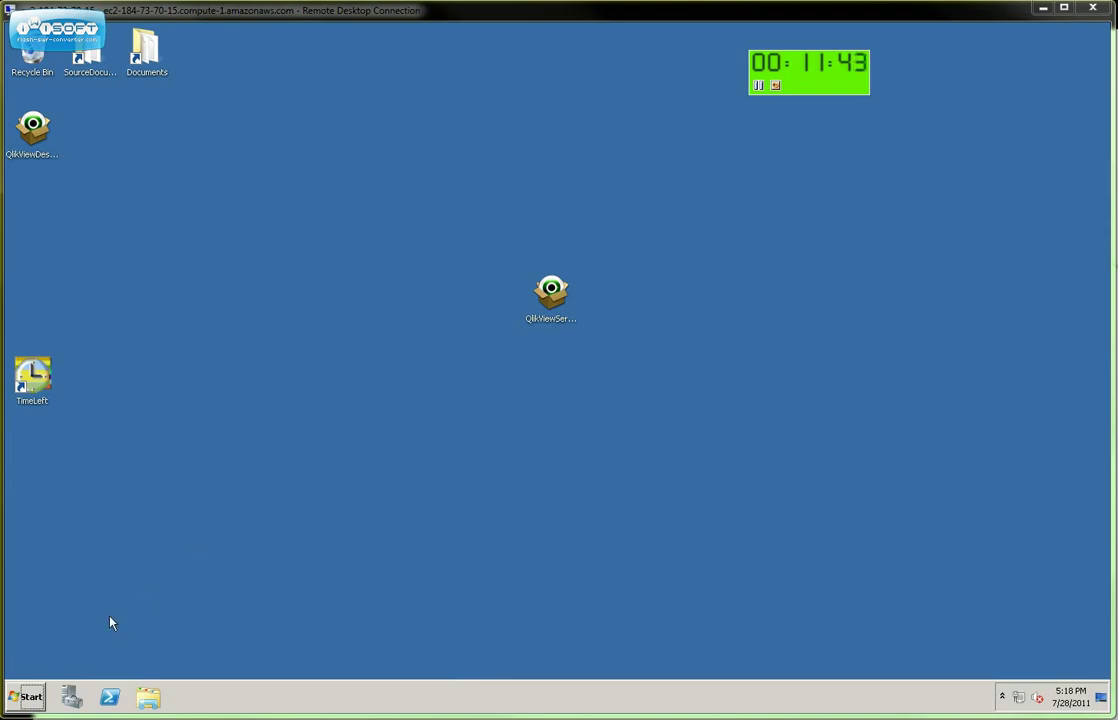
Launch QlikView Enterprise Management Console from the QlikView program group.
click(25, 697)
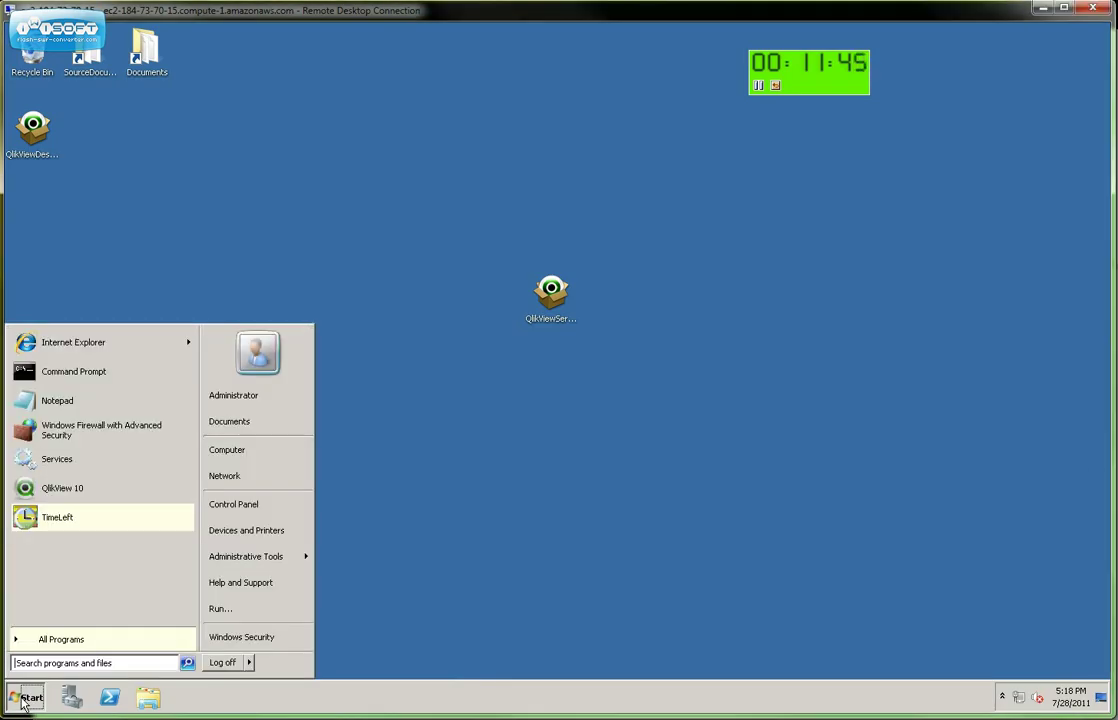
click(62, 641)
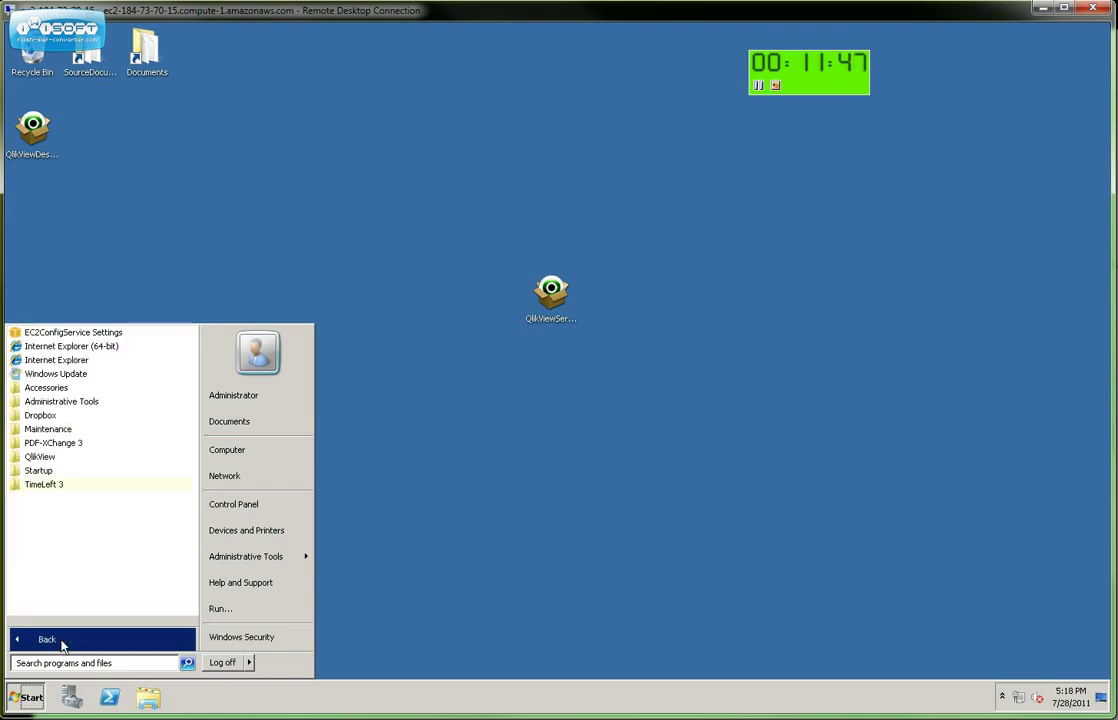
click(47, 458)
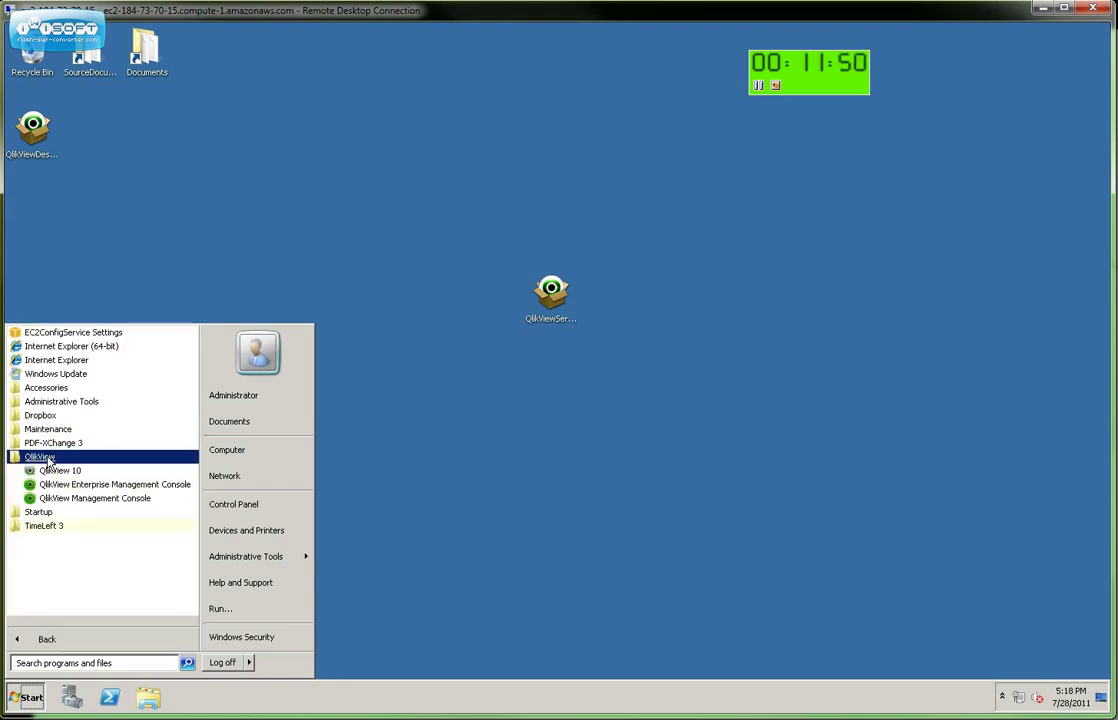
click(112, 486)
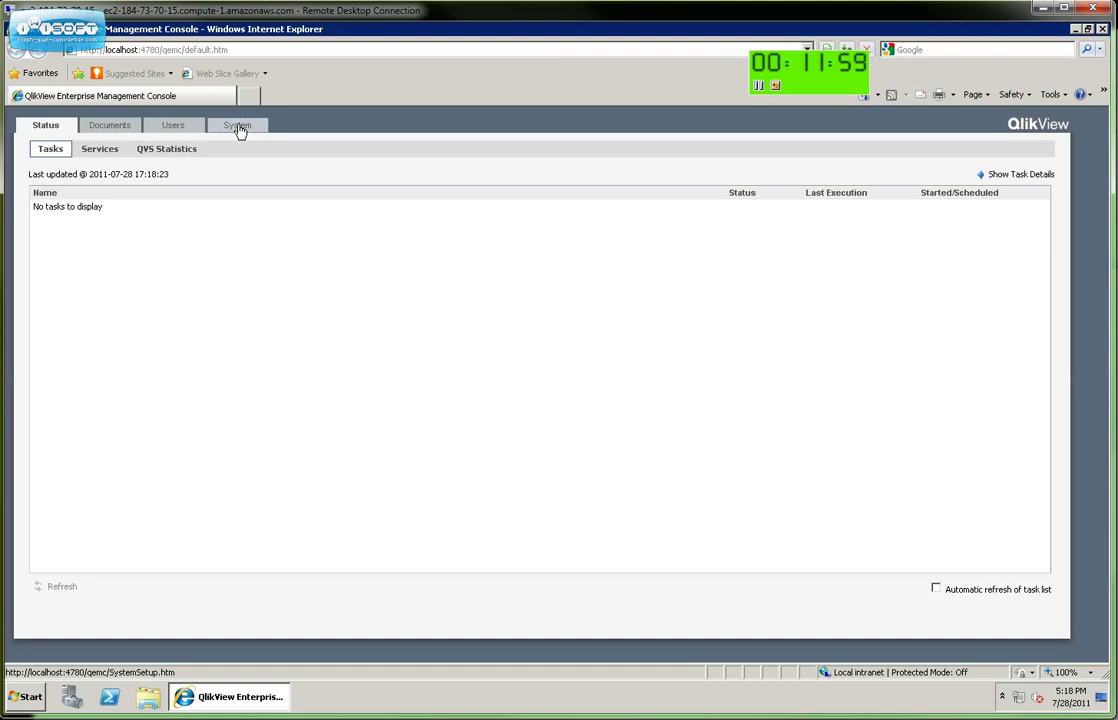
Open the QlikView Server License tab under System > Licenses.
click(240, 131)
click(101, 152)
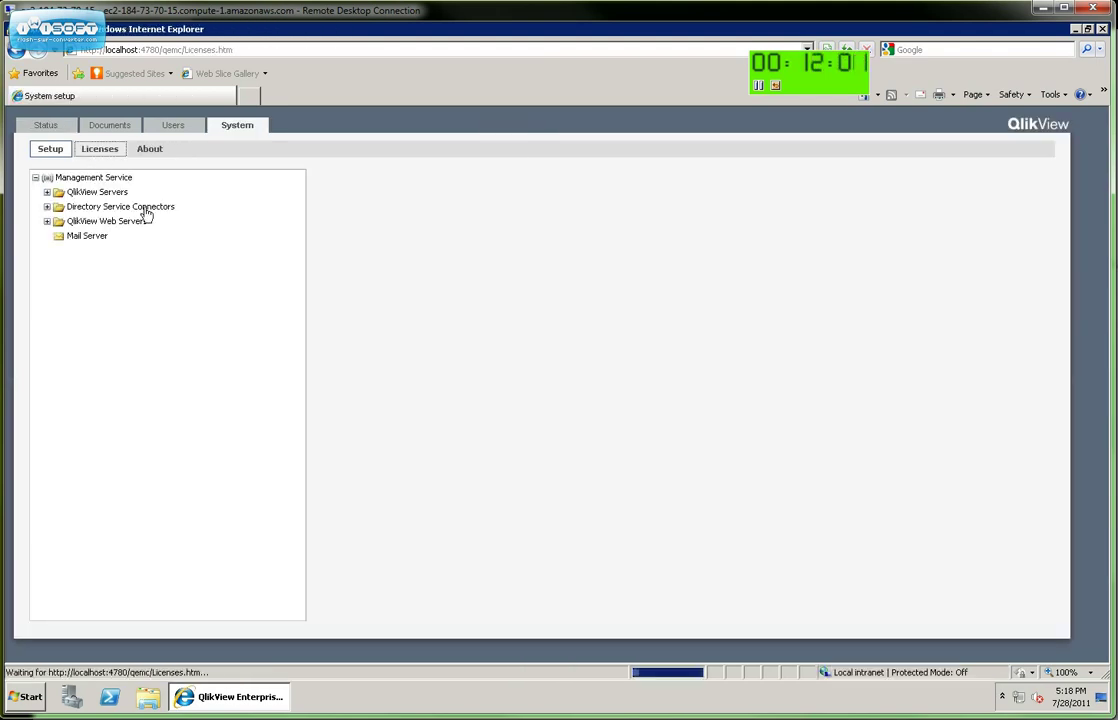
click(71, 206)
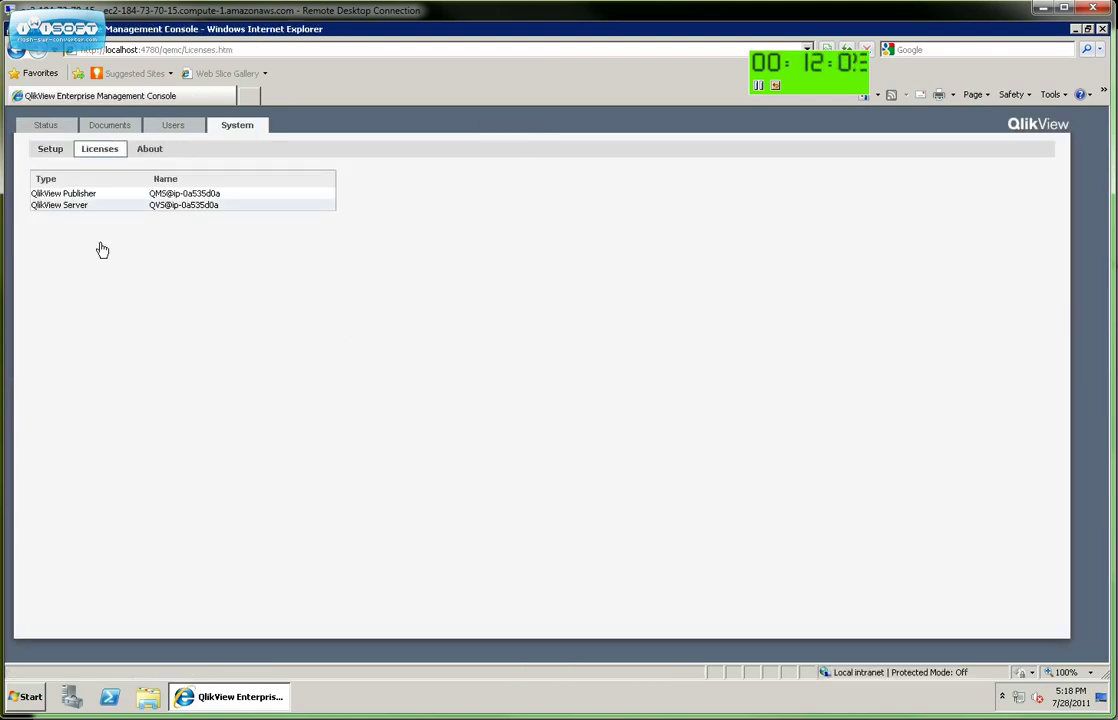
click(403, 180)
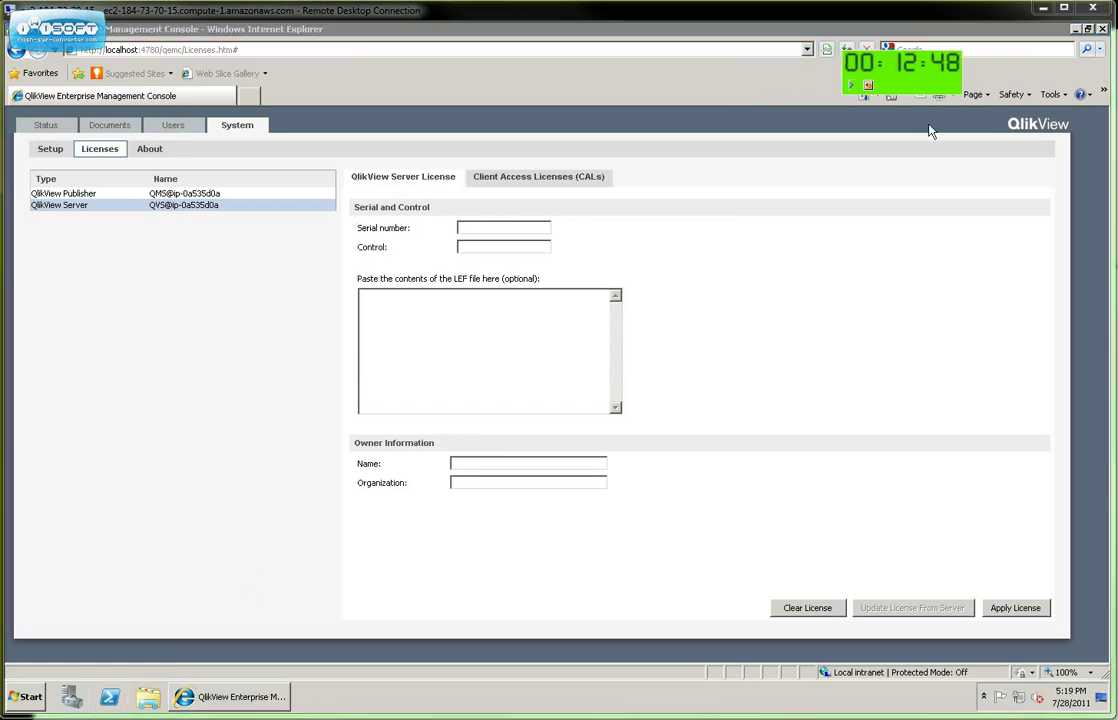
Fill in the licence serial and control numbers, owner Demo and organization QlikTech.
drag(933, 88, 512, 253)
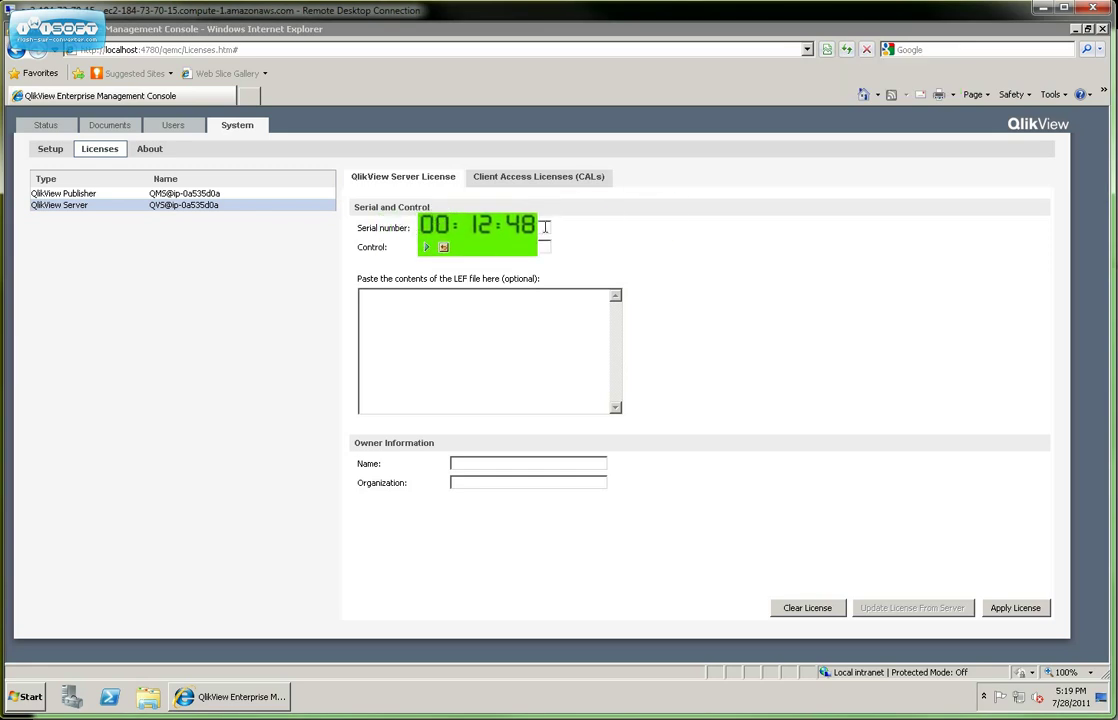
click(545, 228)
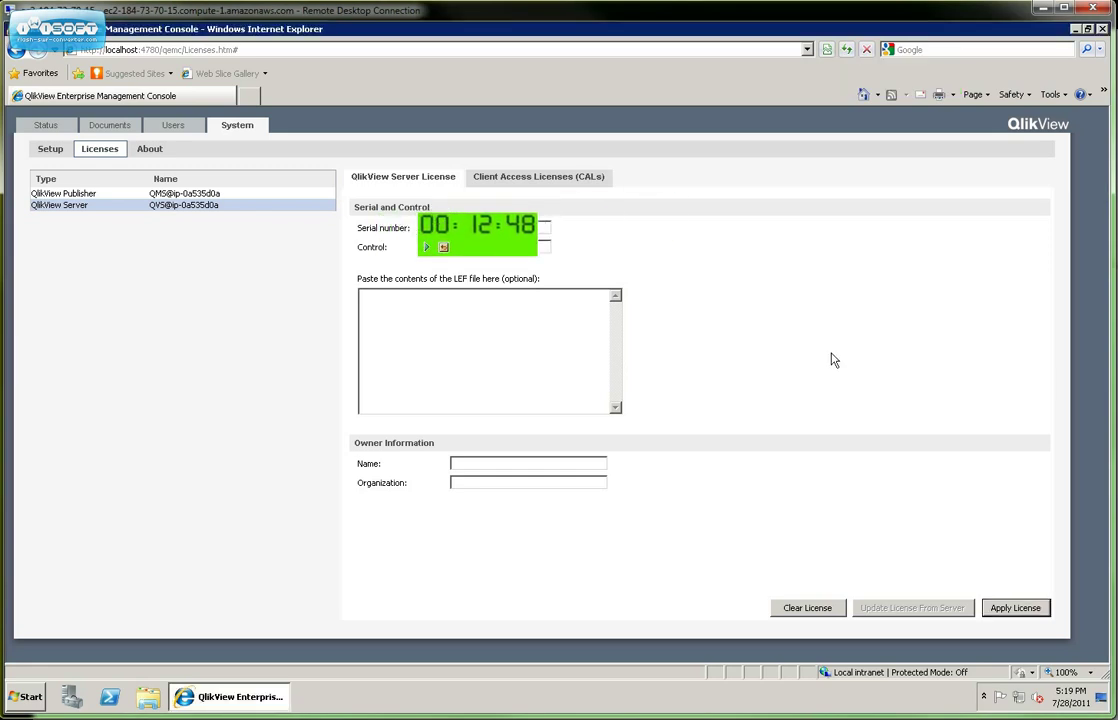
mouse_move(507, 250)
mouse_down()
mouse_move(487, 252)
mouse_move(498, 252)
mouse_up()
click(543, 246)
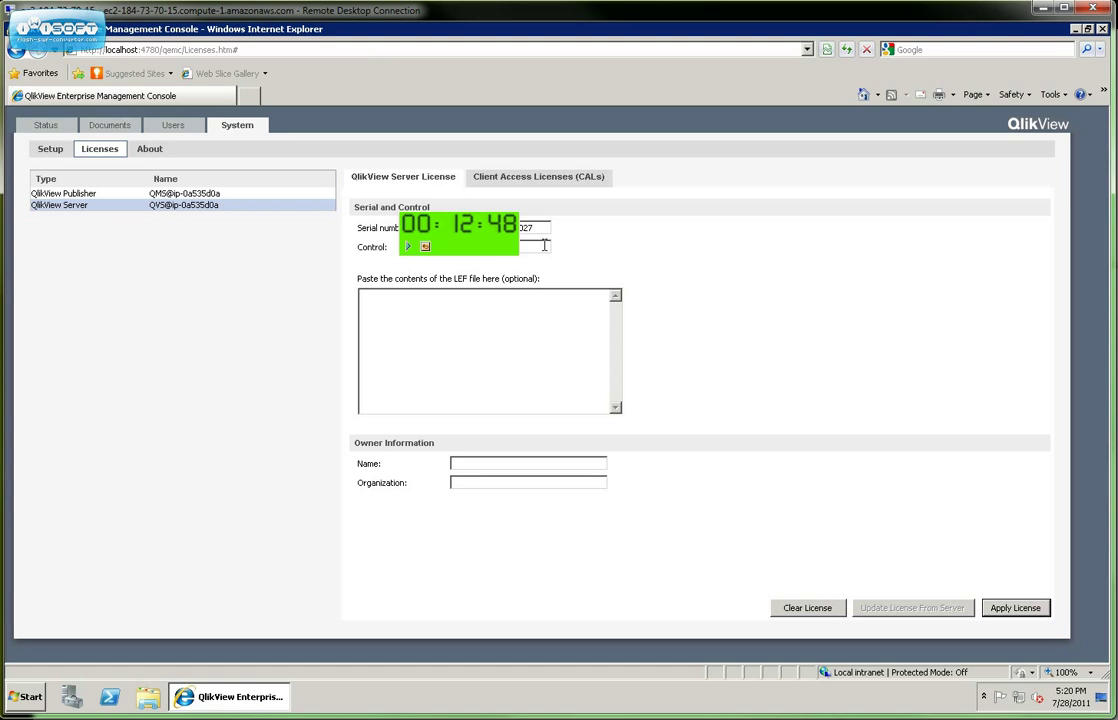
click(479, 465)
Apply the QlikView Server licence, accept the server restart, then view the Publisher licence.
click(1010, 609)
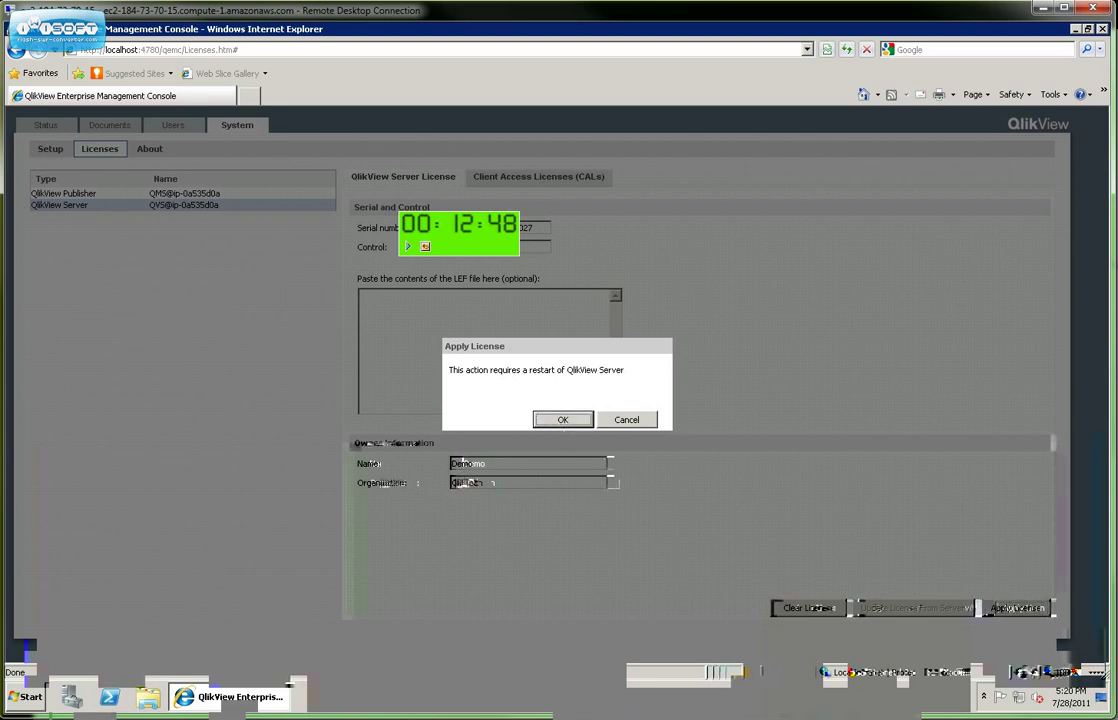
click(562, 421)
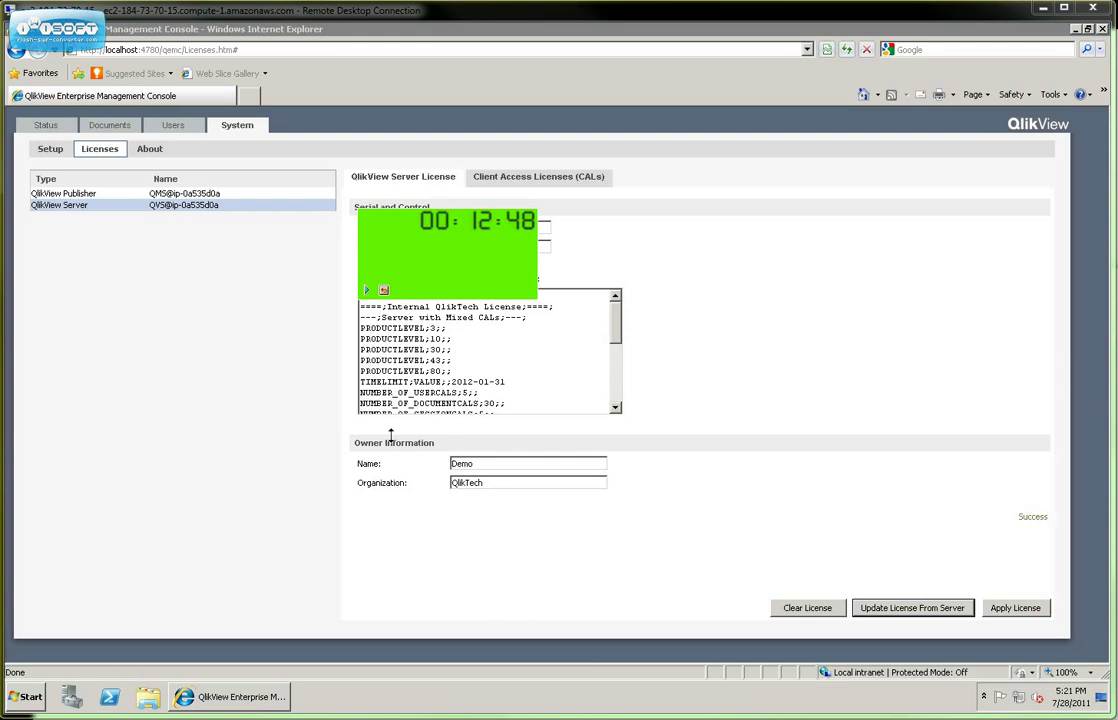
click(77, 196)
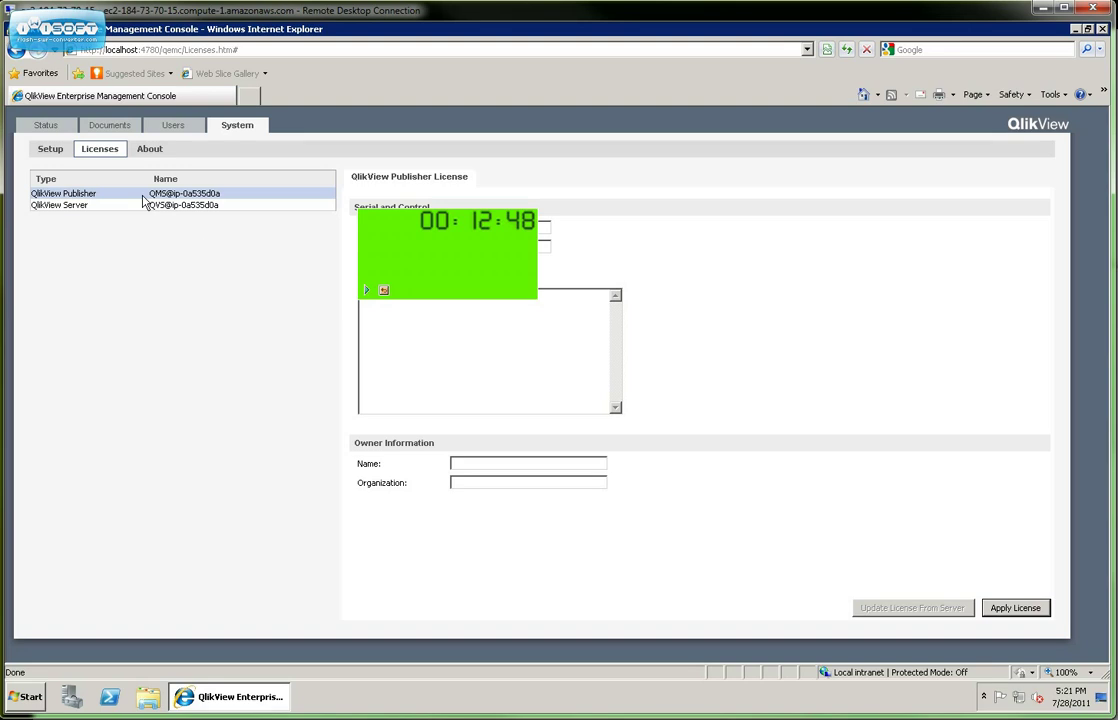
Open Status > Services to list the QVS, ReloadEngine, DSC and QVWS services.
click(50, 126)
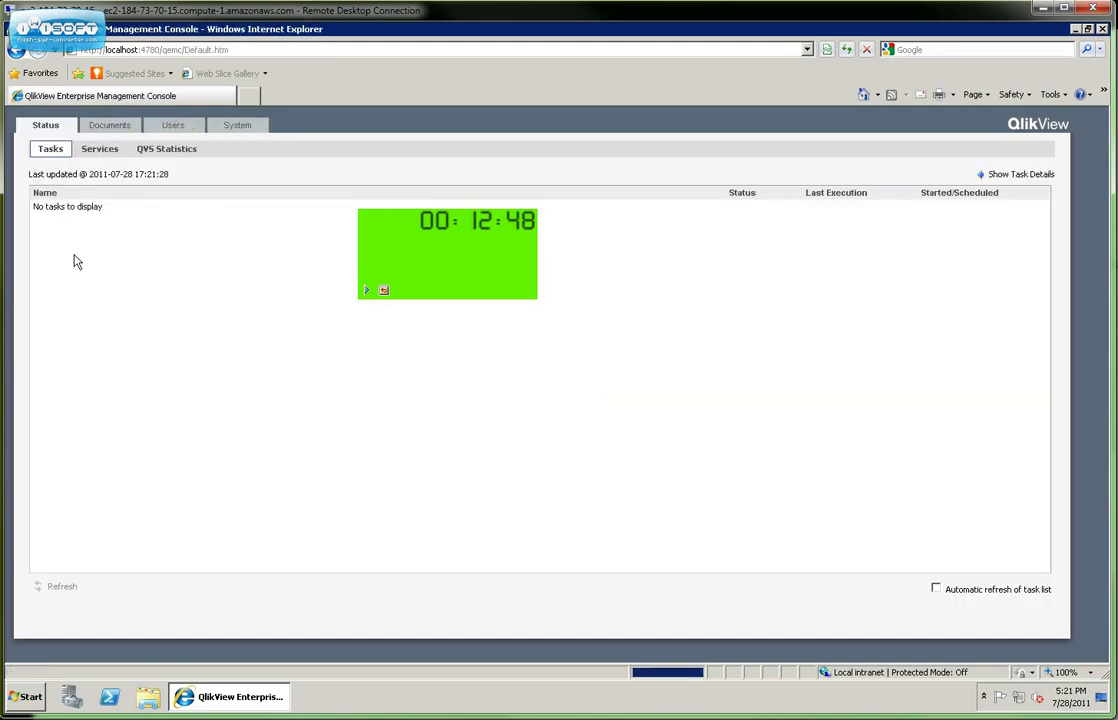
click(100, 149)
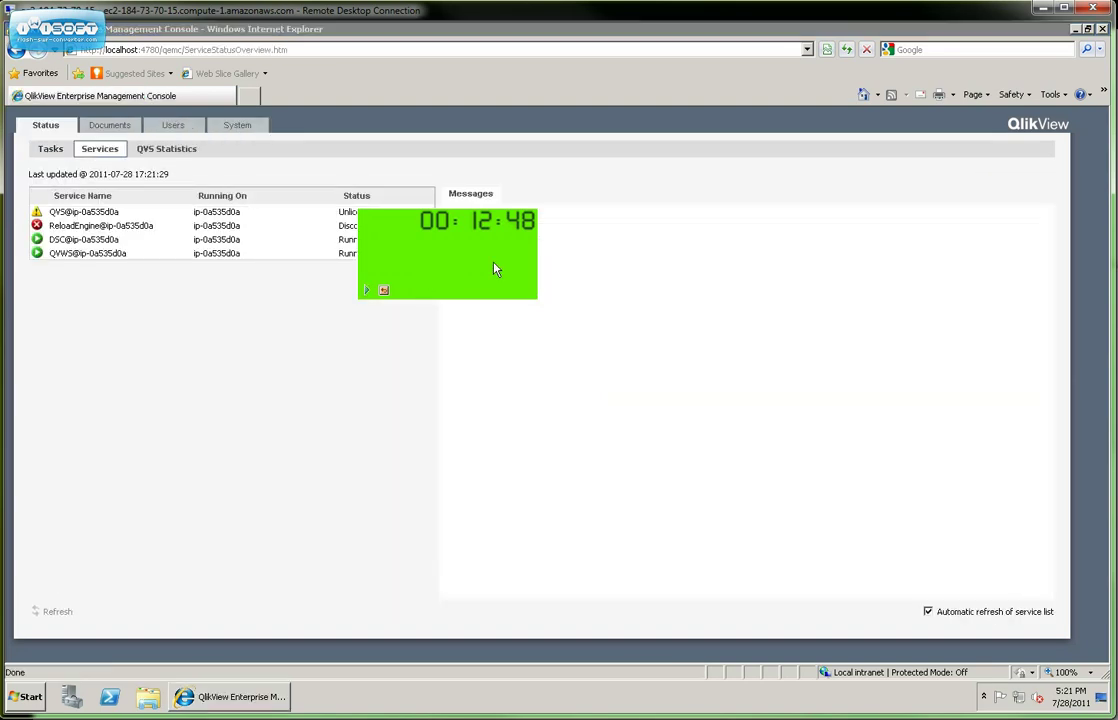
drag(497, 268, 981, 135)
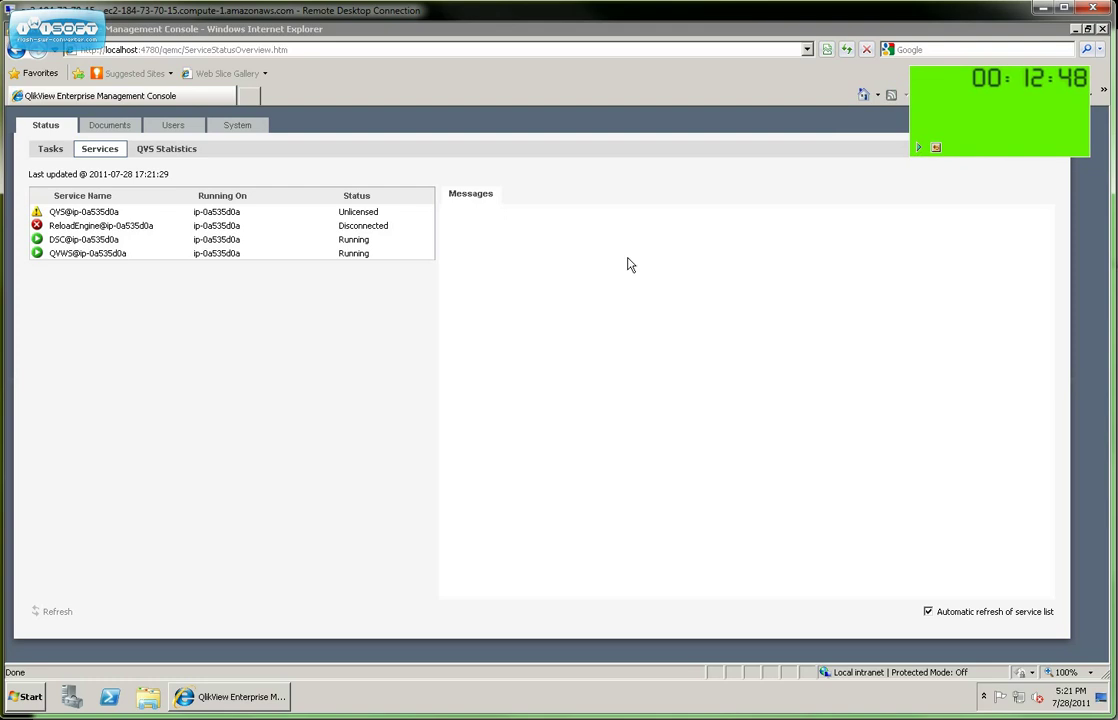